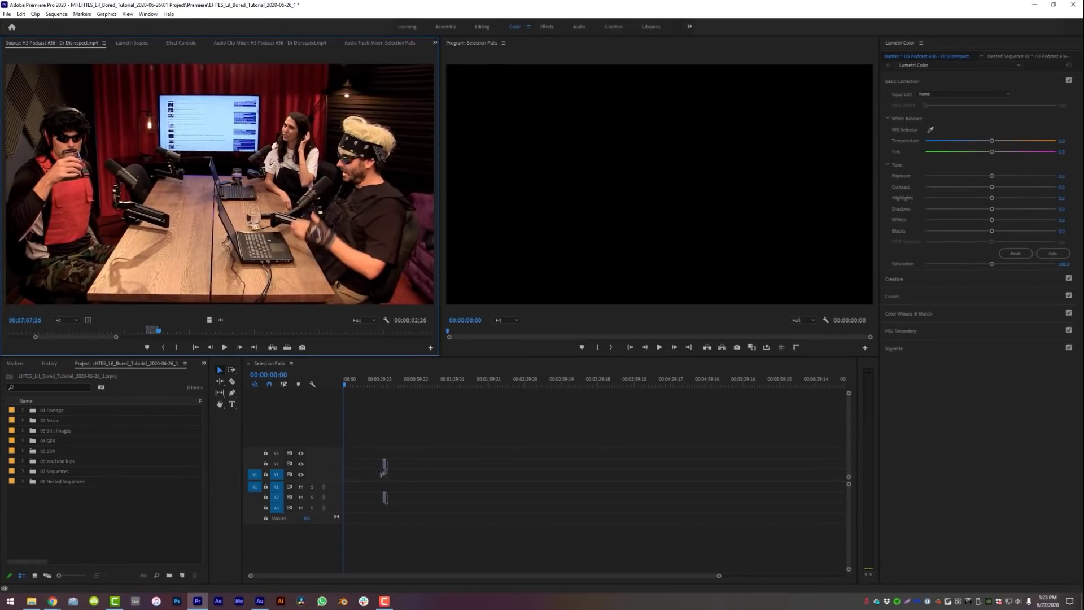
- Place the marked H3 Podcast clip at the start of the Selection Pulls sequence
{"action": "left_click_drag", "start_coordinate": [337, 485], "coordinate": [342, 485]}
{"action": "left_click", "coordinate": [610, 317]}
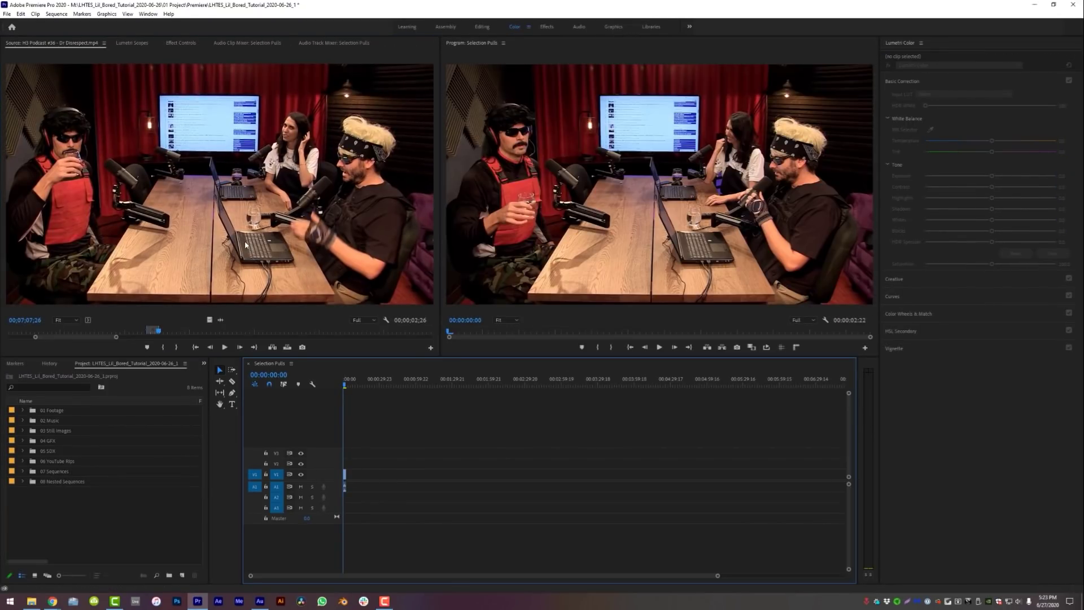
- Mark in and out points around further podcast moments in the source footage and add the selection to the Selection Pulls sequence
{"action": "left_click", "coordinate": [230, 331]}
{"action": "left_click", "coordinate": [226, 333]}
{"action": "left_click", "coordinate": [303, 332]}
{"action": "key", "text": "i"}
{"action": "left_click", "coordinate": [305, 332]}
{"action": "key", "text": "i"}
{"action": "key", "text": "o"}
{"action": "left_click_drag", "start_coordinate": [219, 184], "coordinate": [372, 475]}
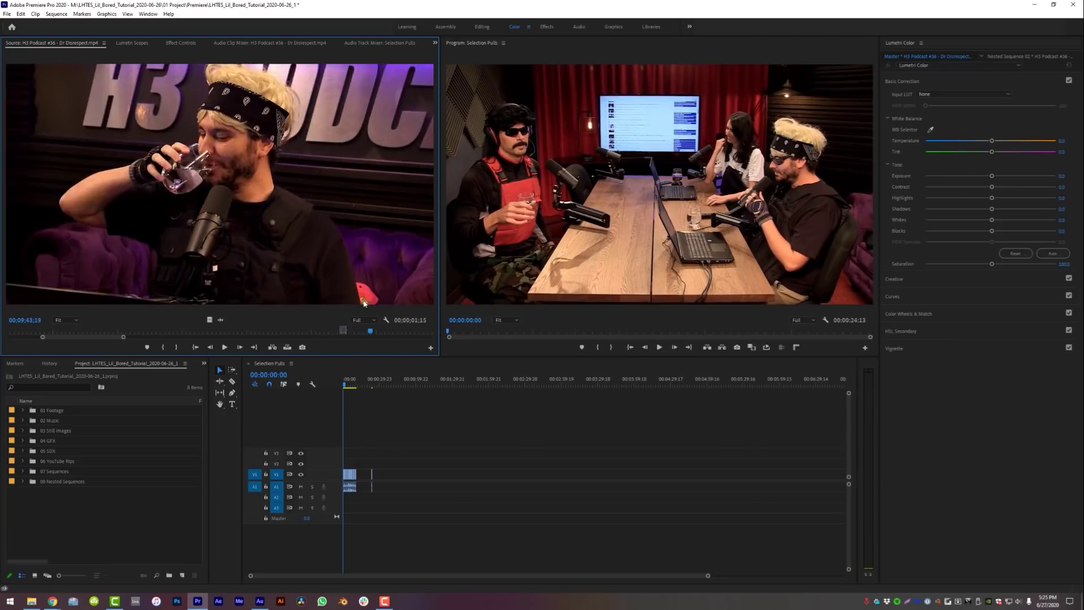
{"action": "left_click", "coordinate": [139, 332]}
{"action": "key", "text": "i"}
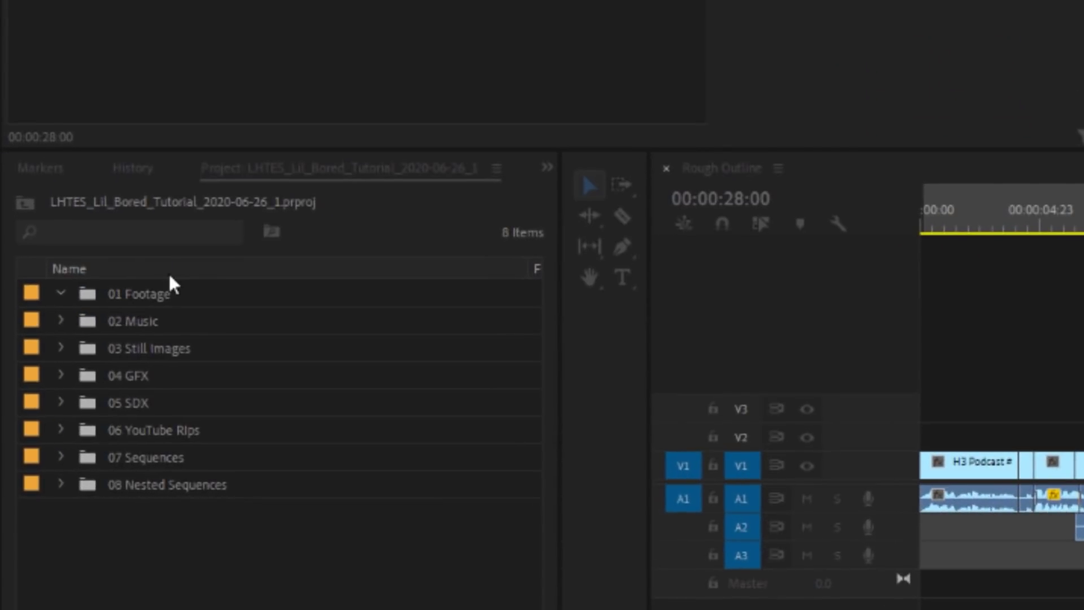
- In the Rough Outline sequence, duplicate the first podcast clip onto V2 and stack the camera-track clip C0025.MP4 above it on V3
{"action": "left_click", "coordinate": [175, 321]}
{"action": "left_click", "coordinate": [953, 225]}
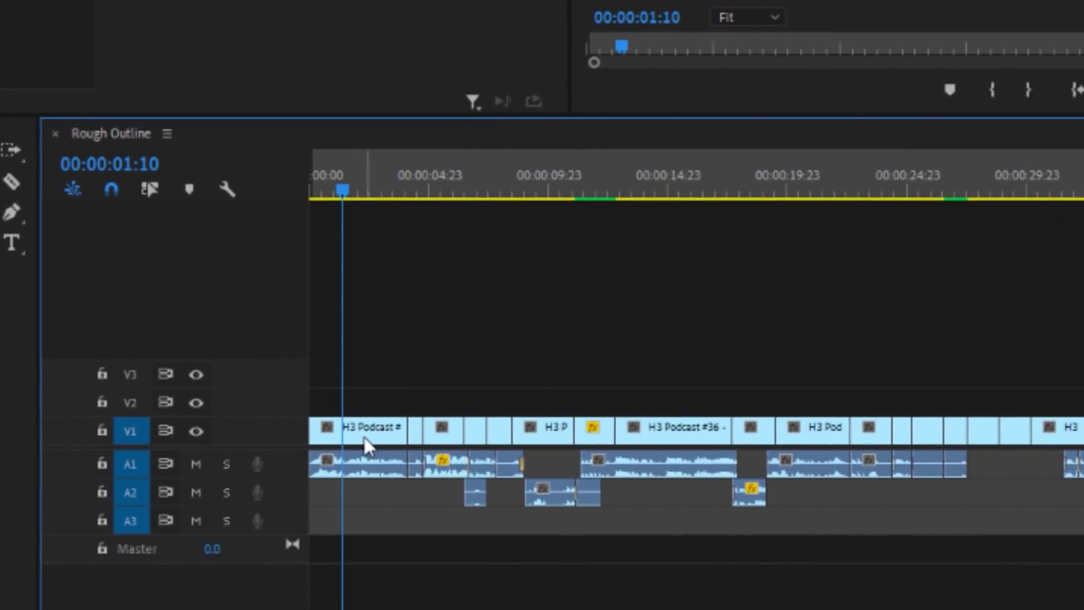
{"action": "left_click_drag", "start_coordinate": [362, 432], "coordinate": [354, 417]}
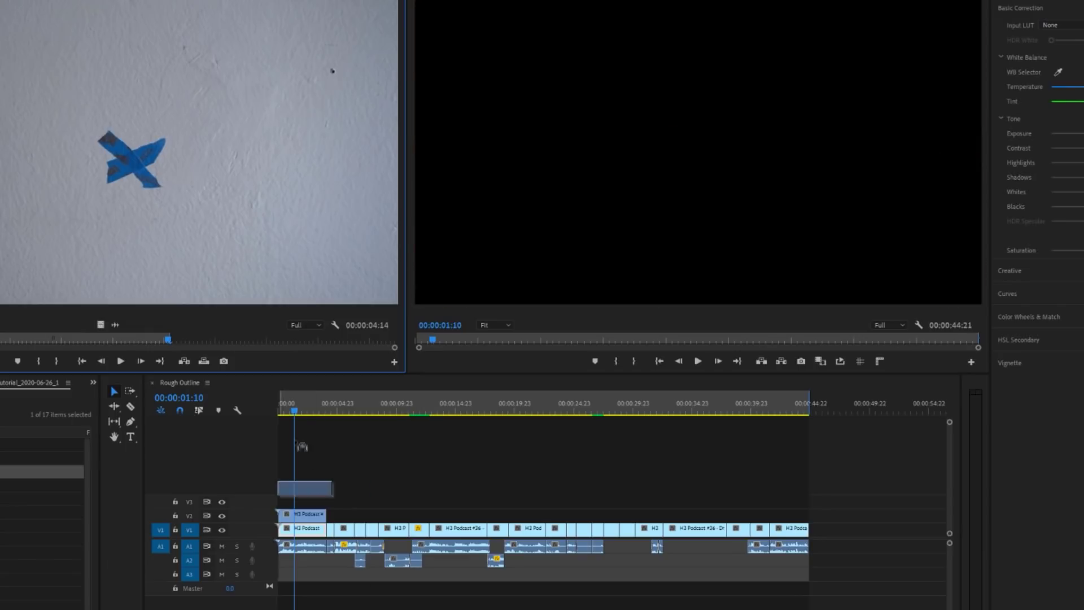
{"action": "left_click_drag", "start_coordinate": [303, 448], "coordinate": [310, 497]}
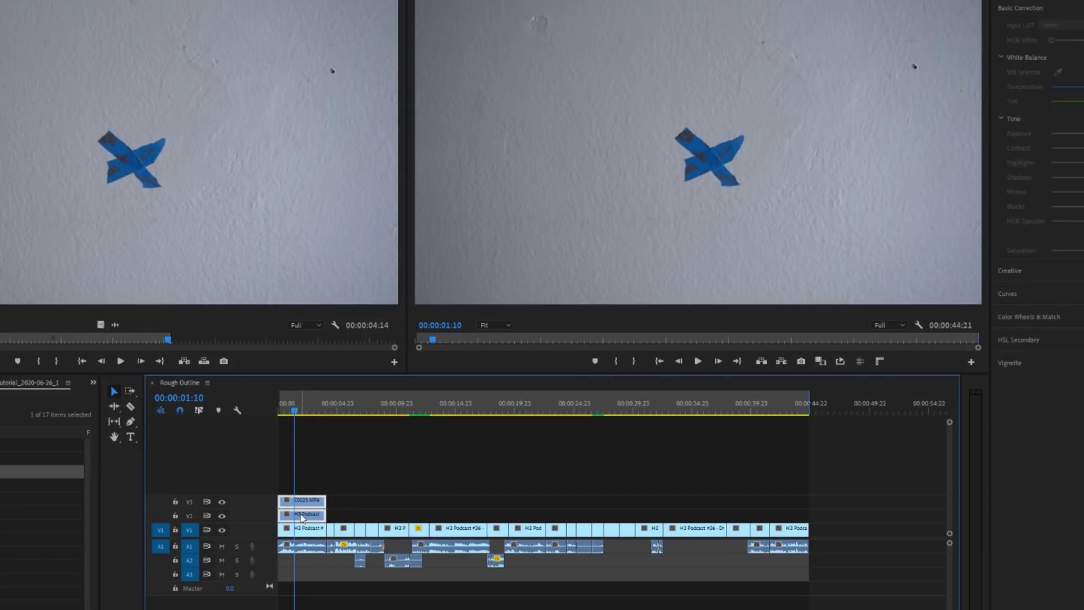
- Nest the camera-track clip together with the duplicated podcast clip on V2 and V3
{"action": "right_click", "coordinate": [305, 515]}
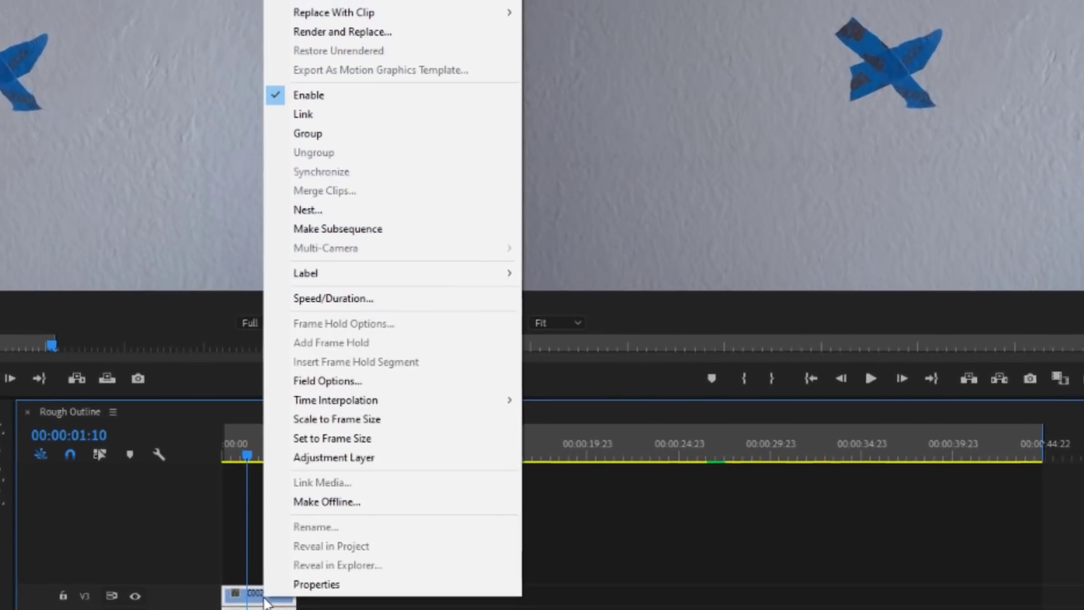
{"action": "left_click", "coordinate": [370, 205]}
{"action": "left_click", "coordinate": [595, 300]}
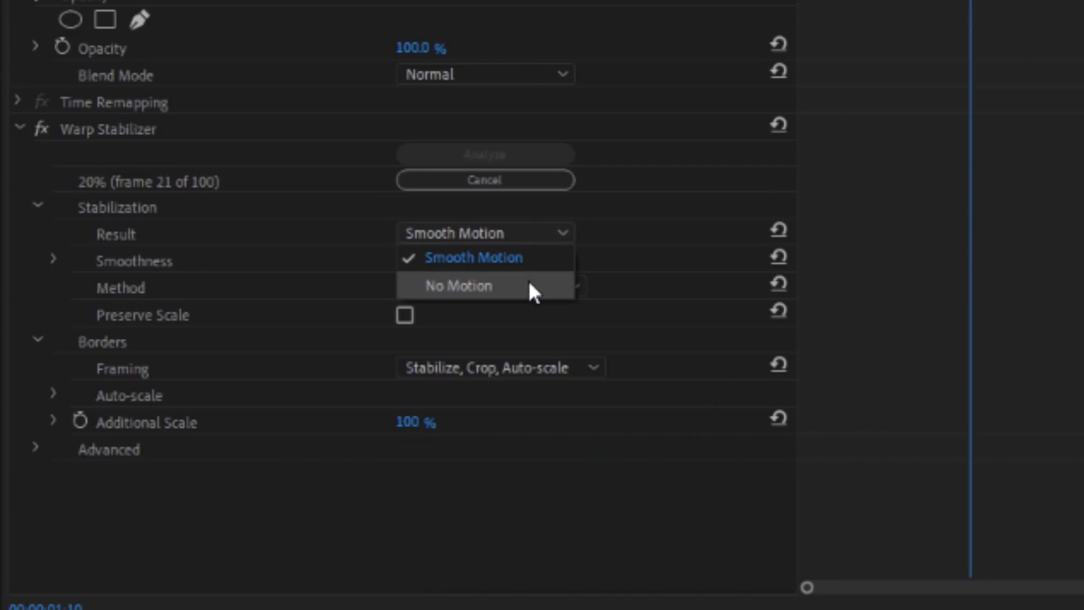
- Set the nested clip's Warp Stabilizer result to No Motion and its method to Position
{"action": "left_click", "coordinate": [528, 283]}
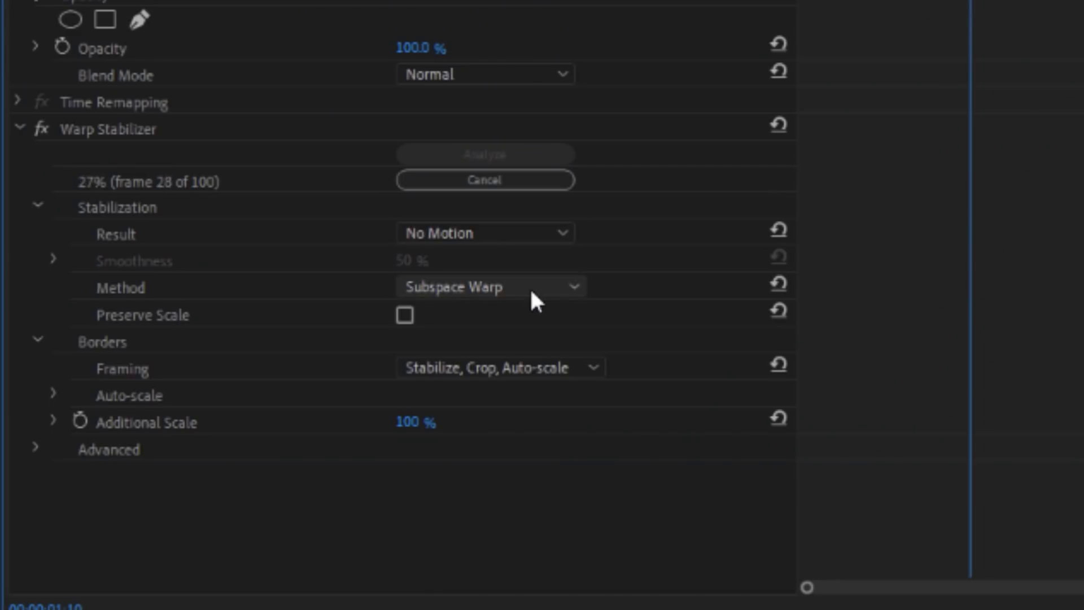
{"action": "left_click", "coordinate": [531, 292]}
{"action": "left_click", "coordinate": [535, 311]}
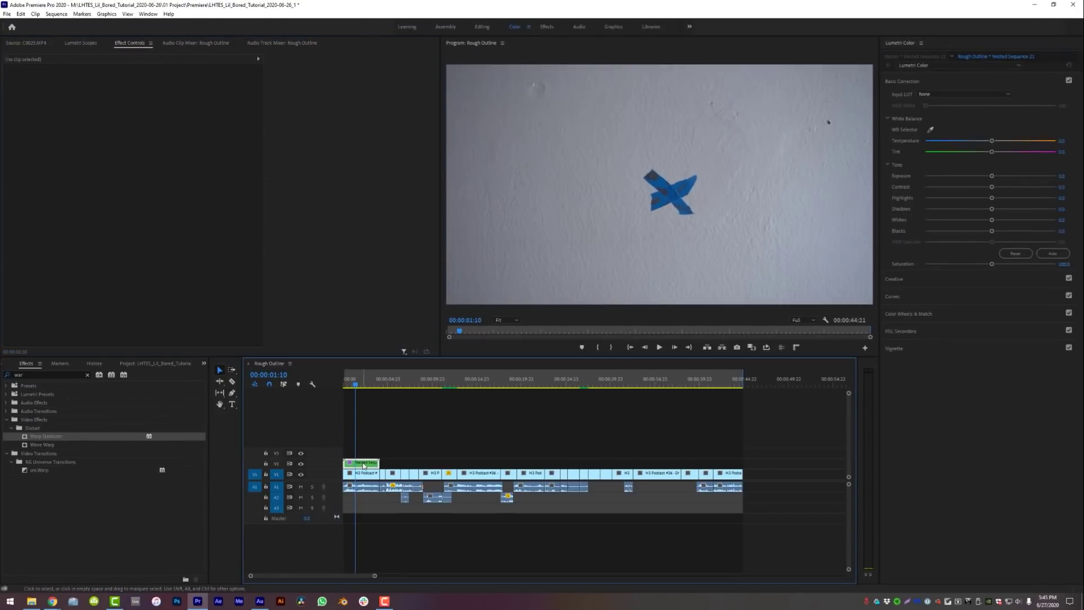
- Open the first nested sequence and delete the camera-track clip on V3
{"action": "double_click", "coordinate": [363, 452]}
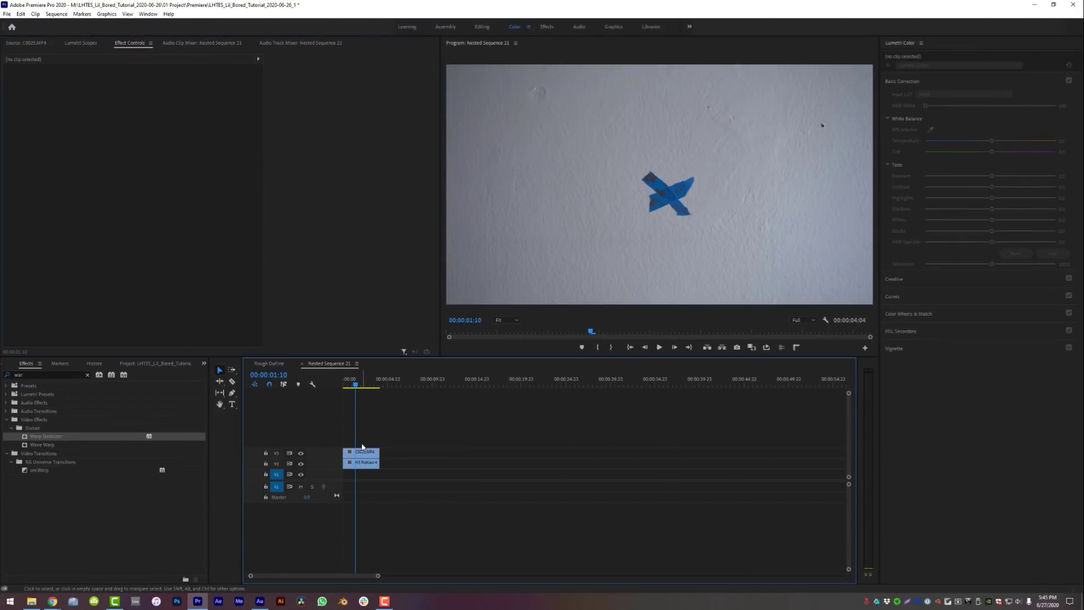
{"action": "key", "text": "Delete"}
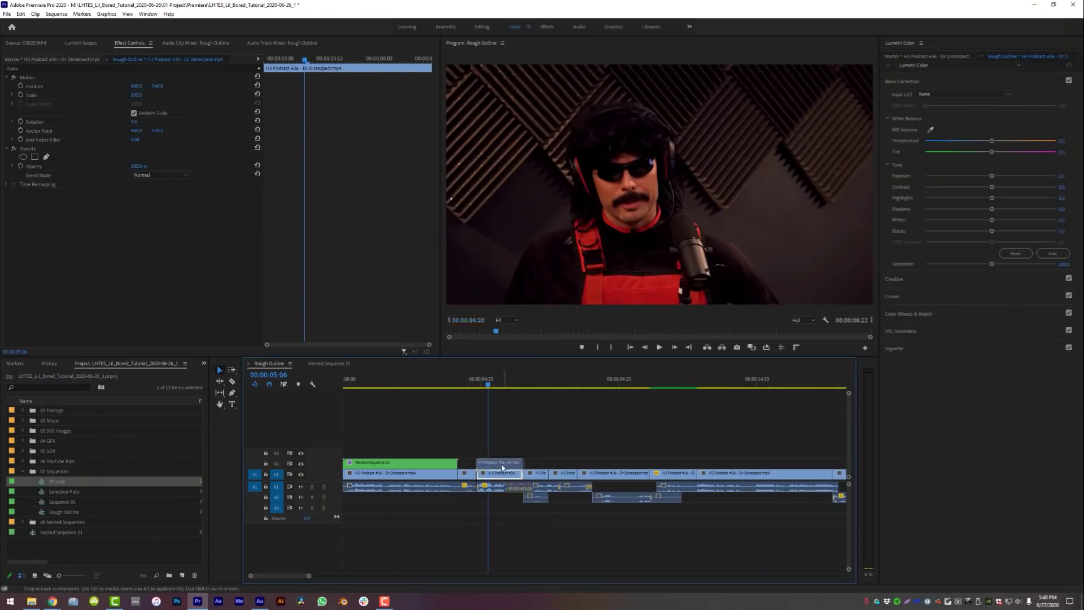
- Stack the camera-track clip C0027.MP4 over the duplicated podcast shot at about five seconds and nest them
{"action": "double_click", "coordinate": [69, 451]}
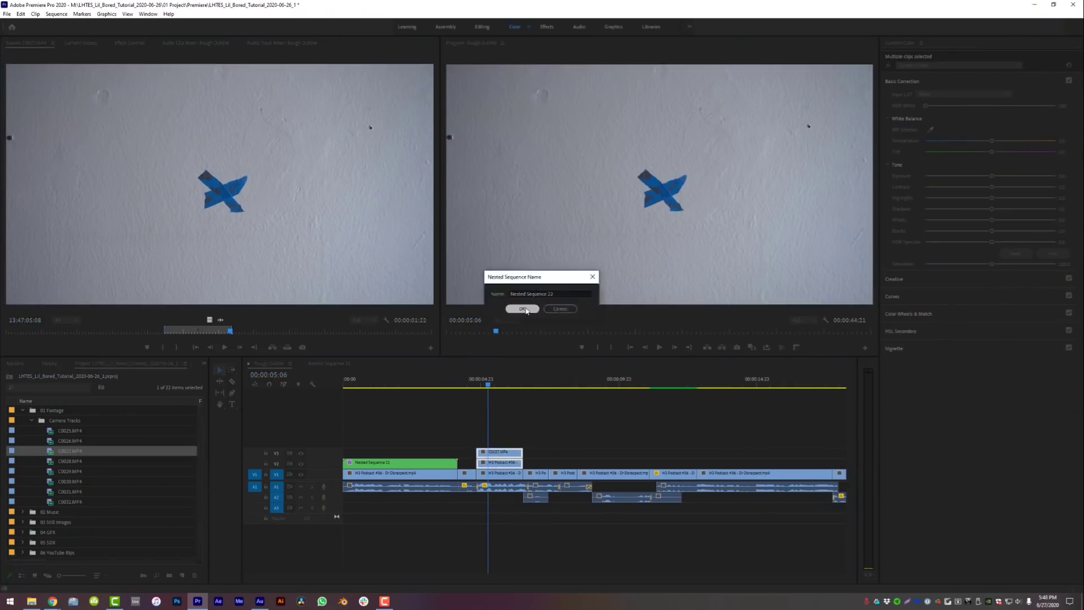
{"action": "key", "text": "Return"}
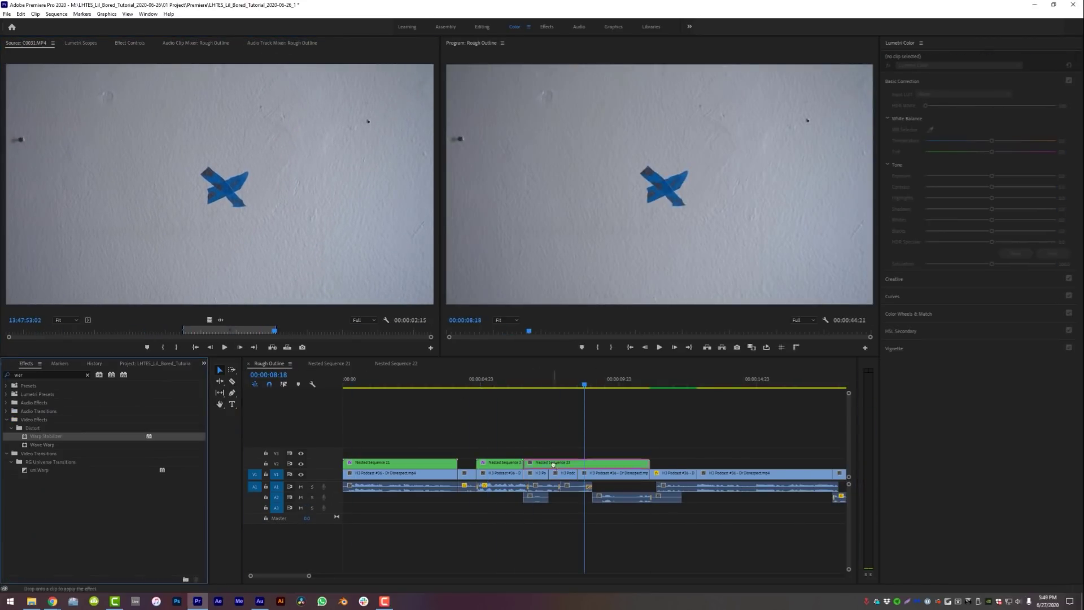
- Set the Warp Stabilizer method to Position on the third nested clip and play back the stabilized shots
{"action": "left_click", "coordinate": [161, 246]}
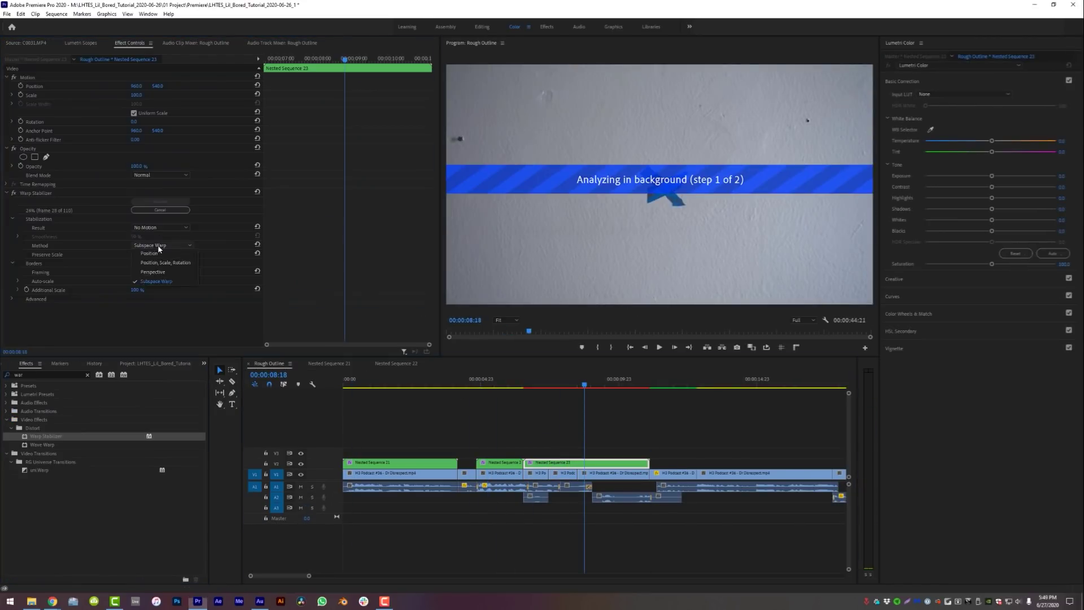
{"action": "left_click", "coordinate": [158, 253]}
{"action": "key", "text": "space"}
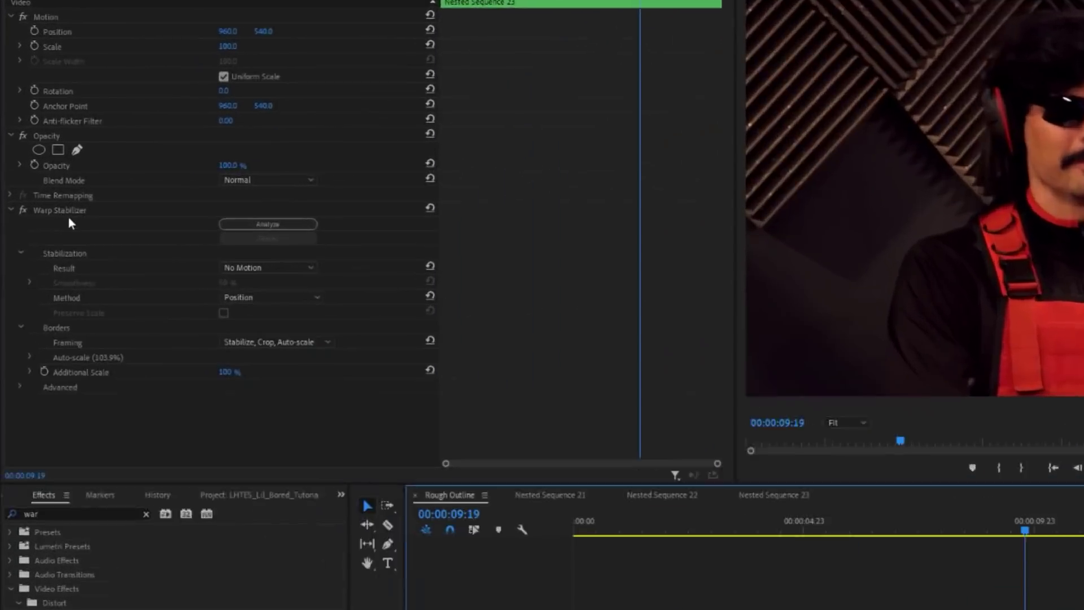
- Save the Warp Stabilizer settings as an effect preset named Smooth Motion 1, anchored to the in point
{"action": "left_click", "coordinate": [45, 194]}
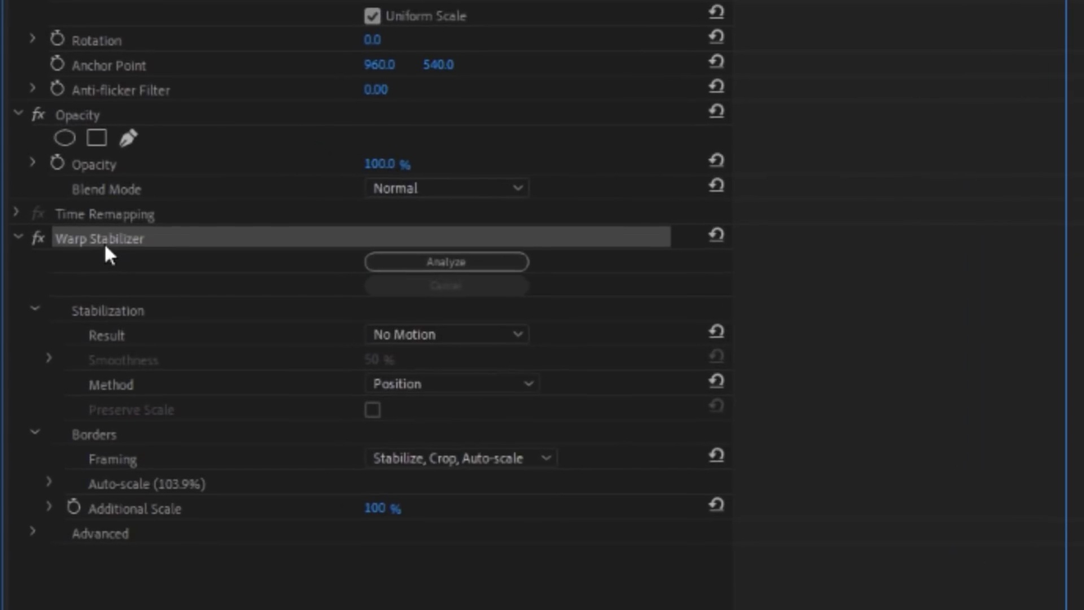
{"action": "right_click", "coordinate": [120, 238]}
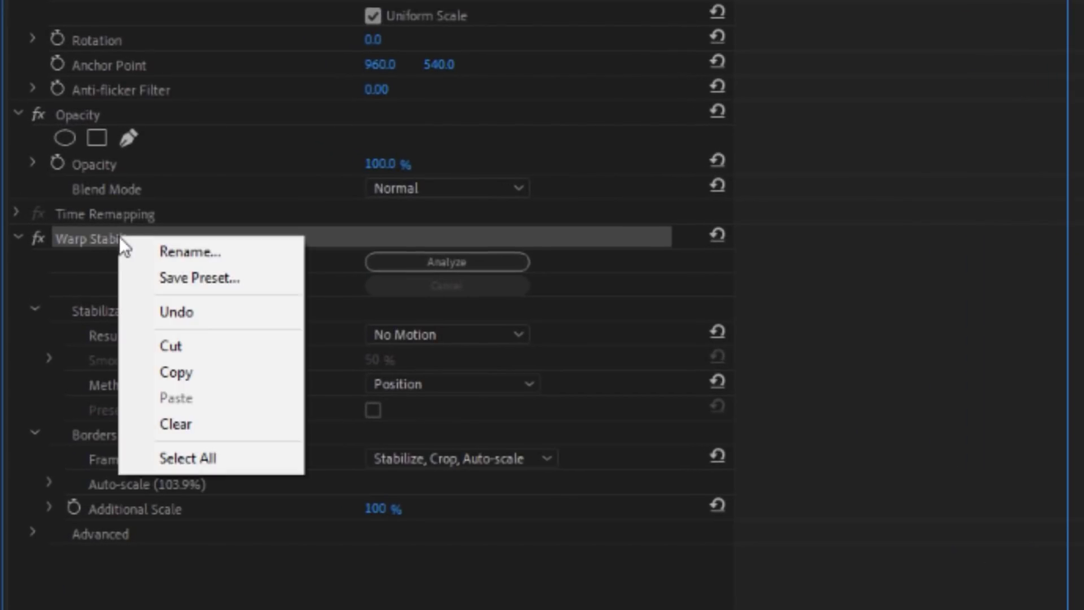
{"action": "left_click", "coordinate": [252, 281]}
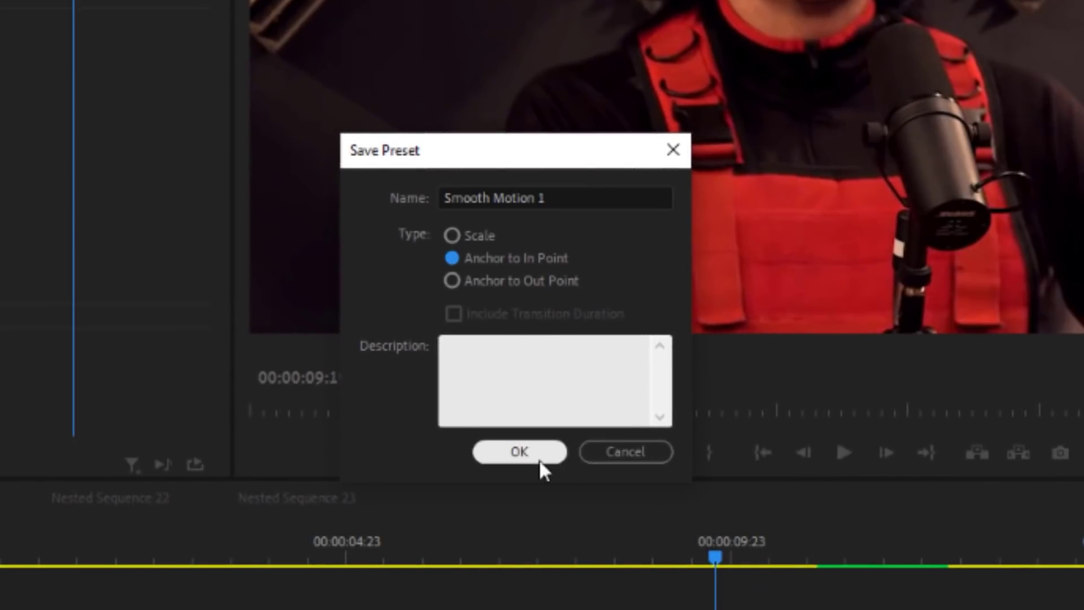
{"action": "left_click", "coordinate": [526, 451]}
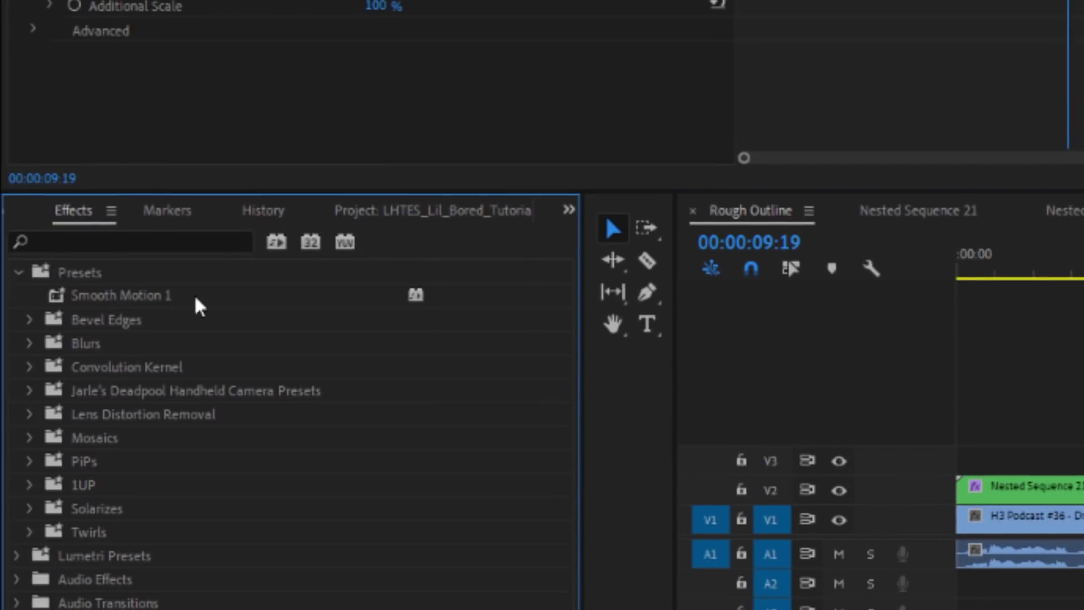
- Nest the next podcast shot at about 11 seconds on V1 and apply the Smooth Motion 1 preset to it
{"action": "left_click", "coordinate": [136, 301]}
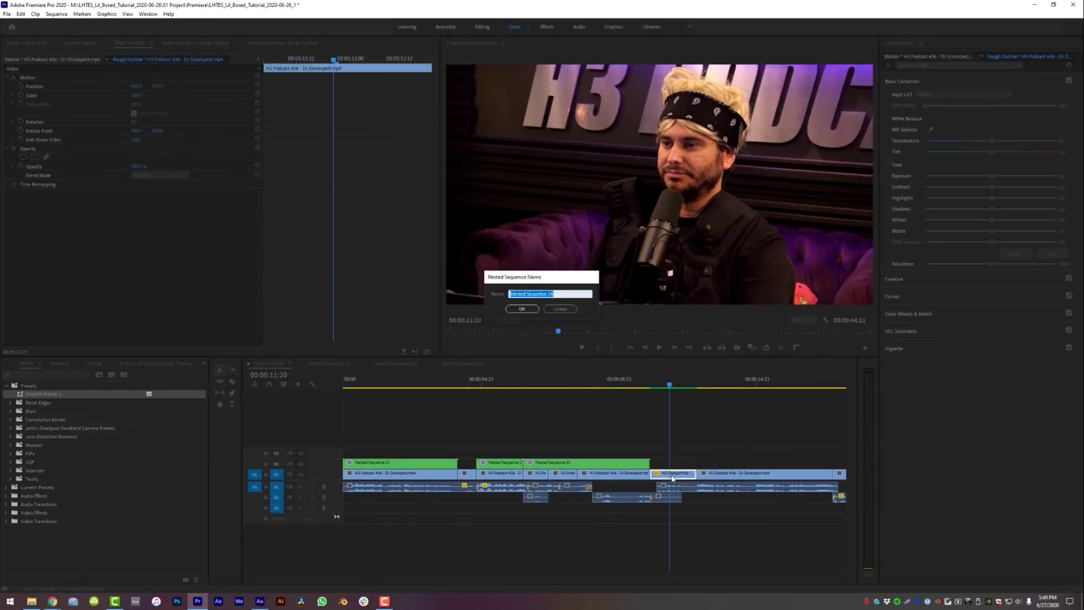
{"action": "key", "text": "Return"}
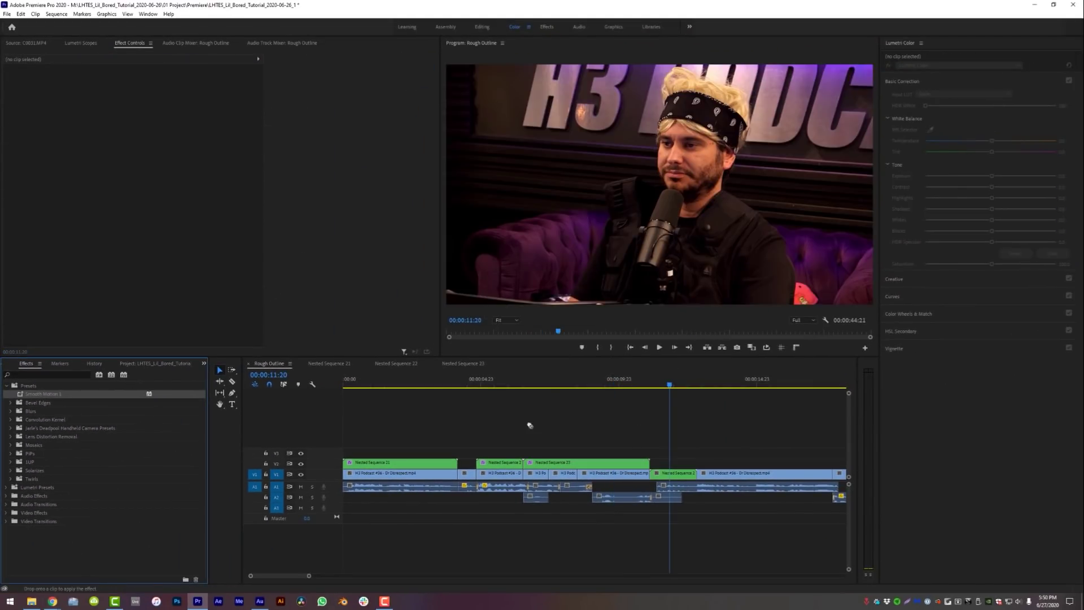
{"action": "left_click_drag", "start_coordinate": [670, 474], "coordinate": [670, 474]}
{"action": "left_click_drag", "start_coordinate": [658, 384], "coordinate": [651, 385]}
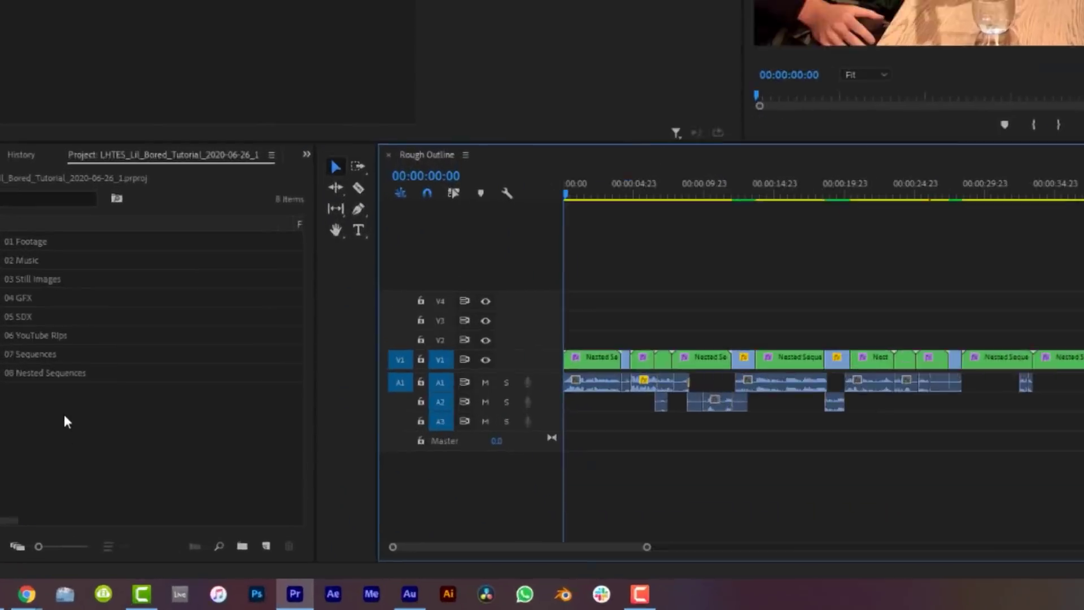
- Create a 1920 × 1080 adjustment layer at 23.976 fps and place it on V2 over the first nested clip
{"action": "left_click", "coordinate": [268, 549]}
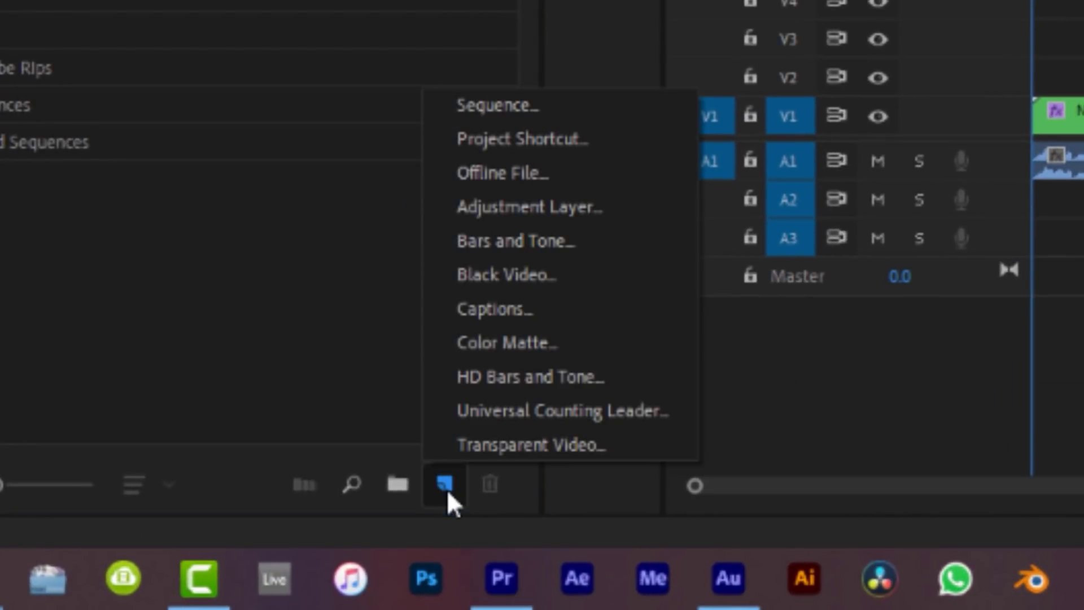
{"action": "left_click", "coordinate": [568, 209]}
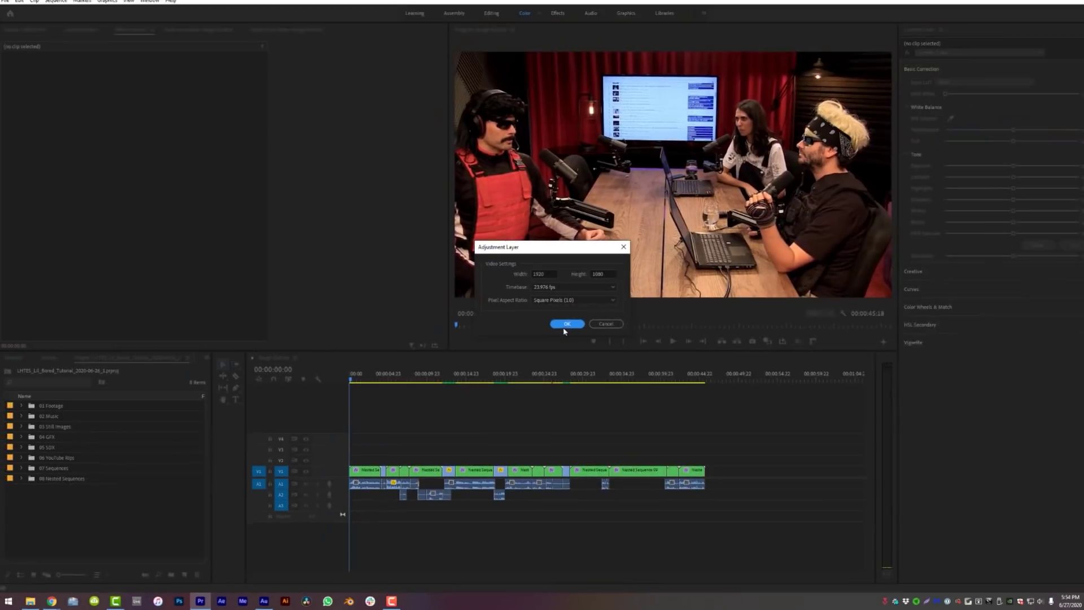
{"action": "left_click", "coordinate": [557, 331]}
{"action": "left_click_drag", "start_coordinate": [61, 494], "coordinate": [364, 465]}
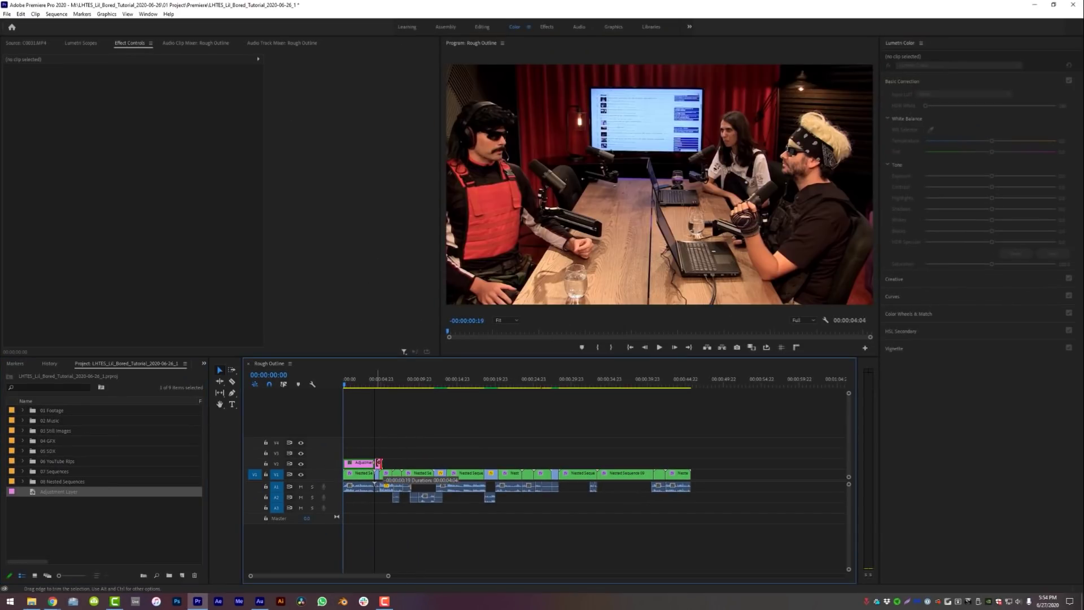
- Find the Transform effect and apply it to the adjustment layer on V2
{"action": "key", "text": "shift+7"}
{"action": "left_click", "coordinate": [47, 376]}
{"action": "type", "text": "tran"}
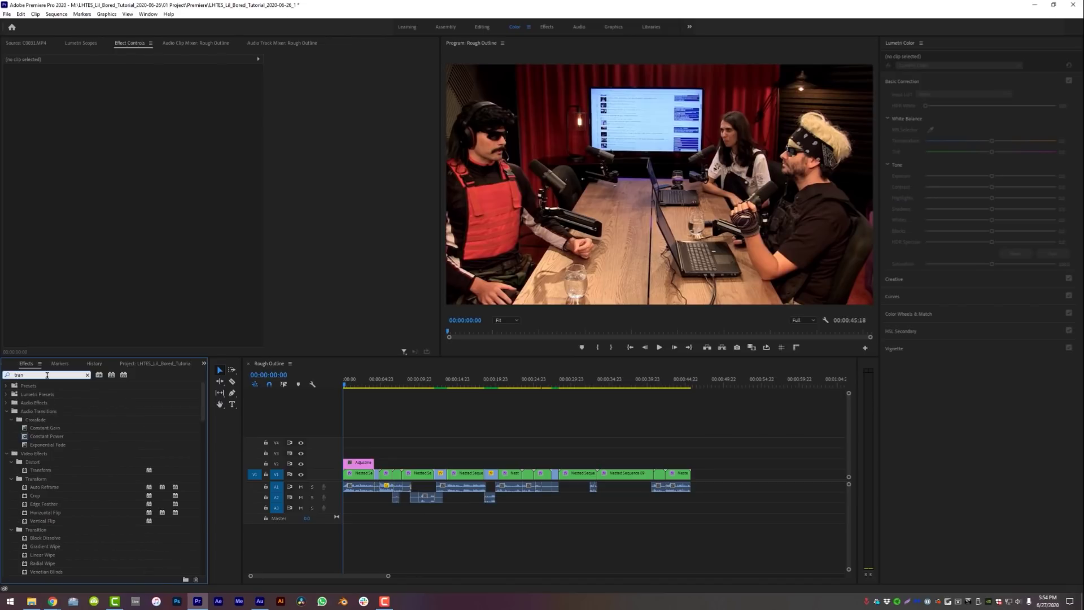
{"action": "type", "text": "sf"}
{"action": "left_click_drag", "start_coordinate": [41, 436], "coordinate": [358, 464]}
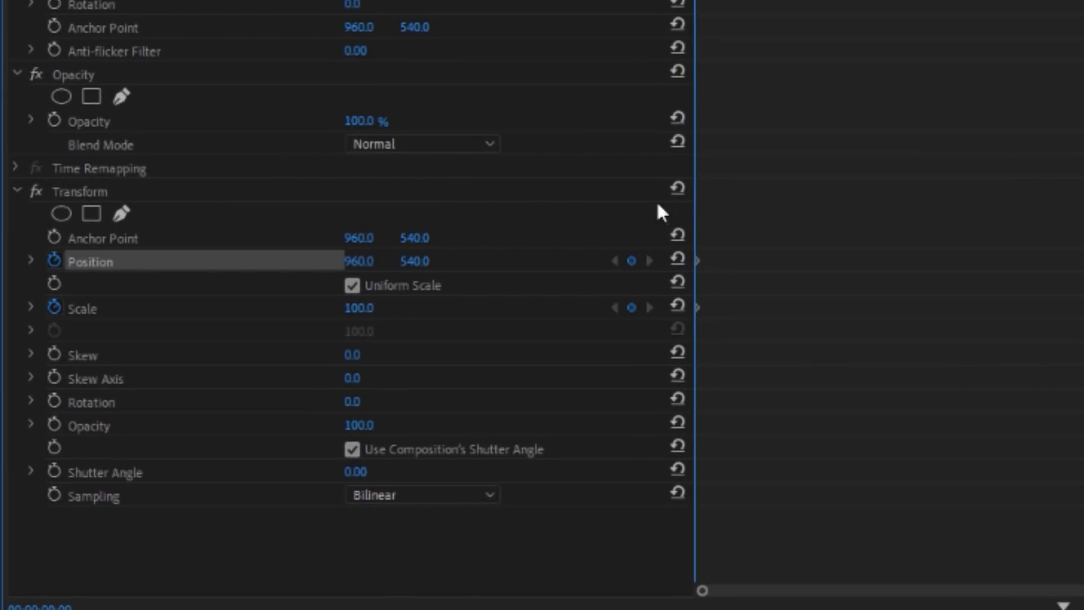
- At frame 4 of the adjustment layer, keyframe the Transform scale to 174 and the position to 1656, 713
{"action": "key", "text": "Right"}
{"action": "key", "text": "Right"}
{"action": "key", "text": "Right"}
{"action": "key", "text": "Right"}
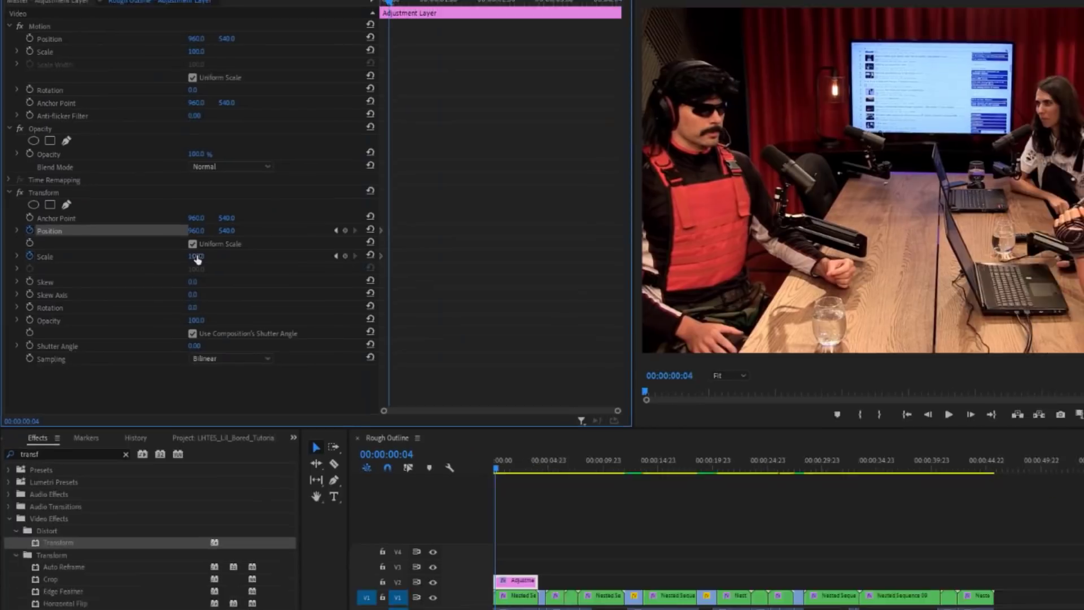
{"action": "left_click_drag", "start_coordinate": [356, 309], "coordinate": [468, 309]}
{"action": "left_click_drag", "start_coordinate": [359, 261], "coordinate": [508, 261]}
- Add holding position and scale keyframes past one second, and a few frames on keyframe scale 193.5 and position 1852.9, 780.5
{"action": "key", "text": "space"}
{"action": "left_click", "coordinate": [310, 376]}
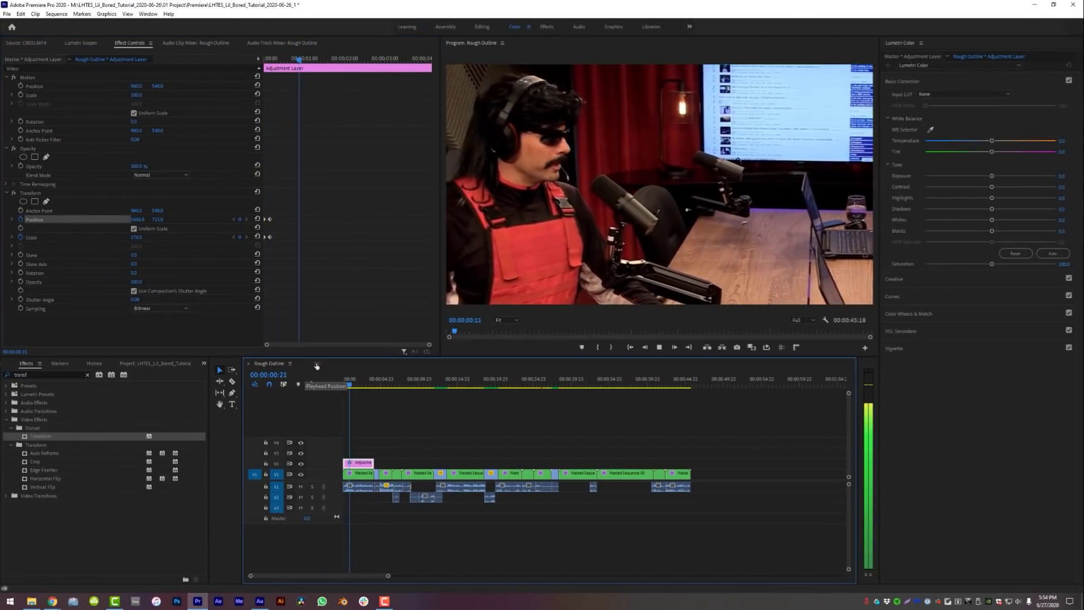
{"action": "key", "text": "space"}
{"action": "left_click", "coordinate": [239, 237]}
{"action": "left_click", "coordinate": [239, 219]}
{"action": "key", "text": "Right"}
{"action": "key", "text": "Right"}
{"action": "key", "text": "Right"}
{"action": "key", "text": "Right"}
{"action": "key", "text": "Right"}
{"action": "key", "text": "Right"}
{"action": "key", "text": "Right"}
{"action": "key", "text": "Right"}
{"action": "key", "text": "Right"}
{"action": "left_click_drag", "start_coordinate": [136, 237], "coordinate": [165, 238]}
{"action": "mouse_move", "coordinate": [137, 219]}
{"action": "left_mouse_down"}
{"action": "mouse_move", "coordinate": [76, 220]}
{"action": "mouse_move", "coordinate": [457, 219]}
{"action": "left_mouse_up"}
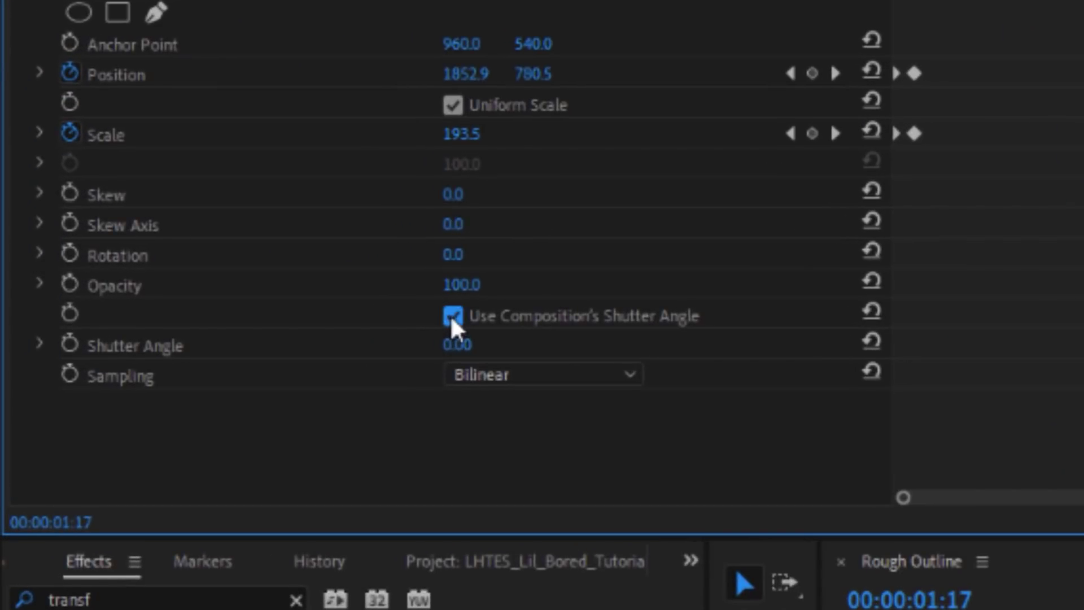
- Turn off Use Composition's Shutter Angle, raise the Transform effect's shutter angle for motion blur, and play back the zooms
{"action": "left_click", "coordinate": [135, 292]}
{"action": "left_click_drag", "start_coordinate": [459, 344], "coordinate": [483, 345]}
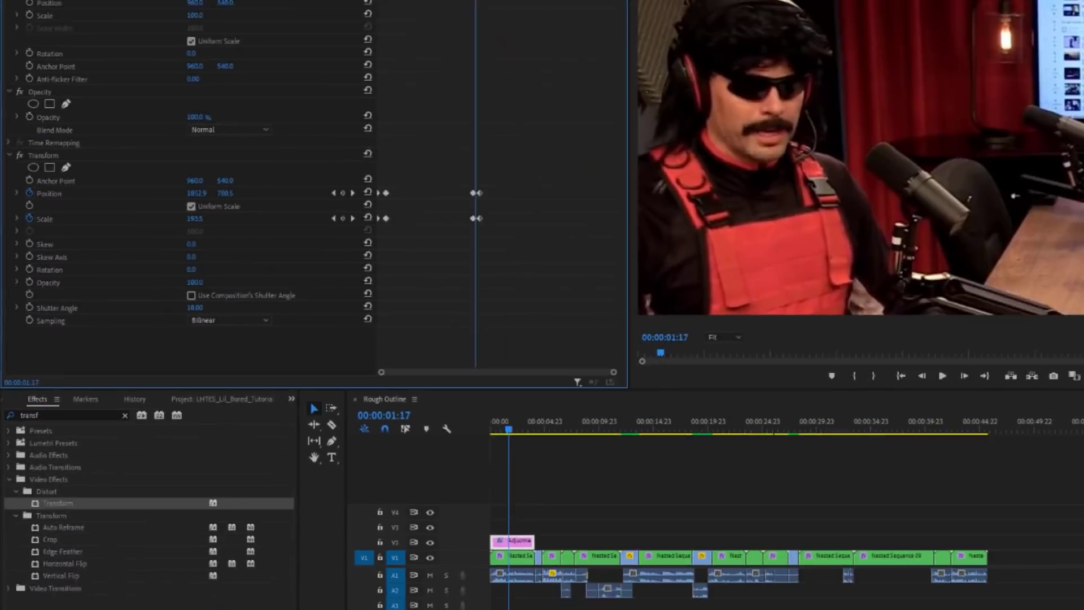
{"action": "left_click_drag", "start_coordinate": [195, 308], "coordinate": [450, 307]}
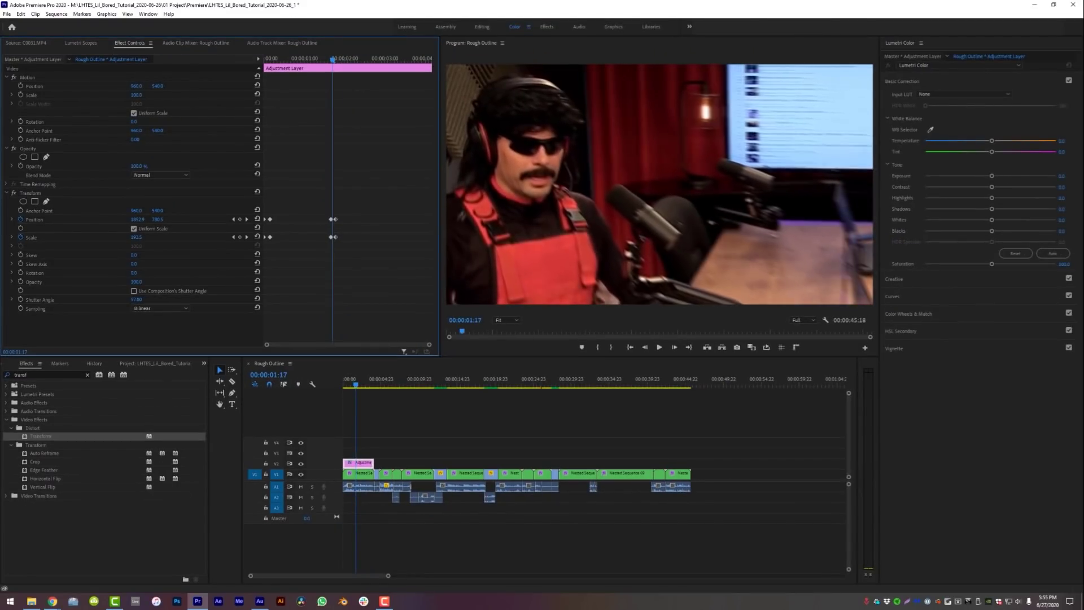
{"action": "key", "text": "space"}
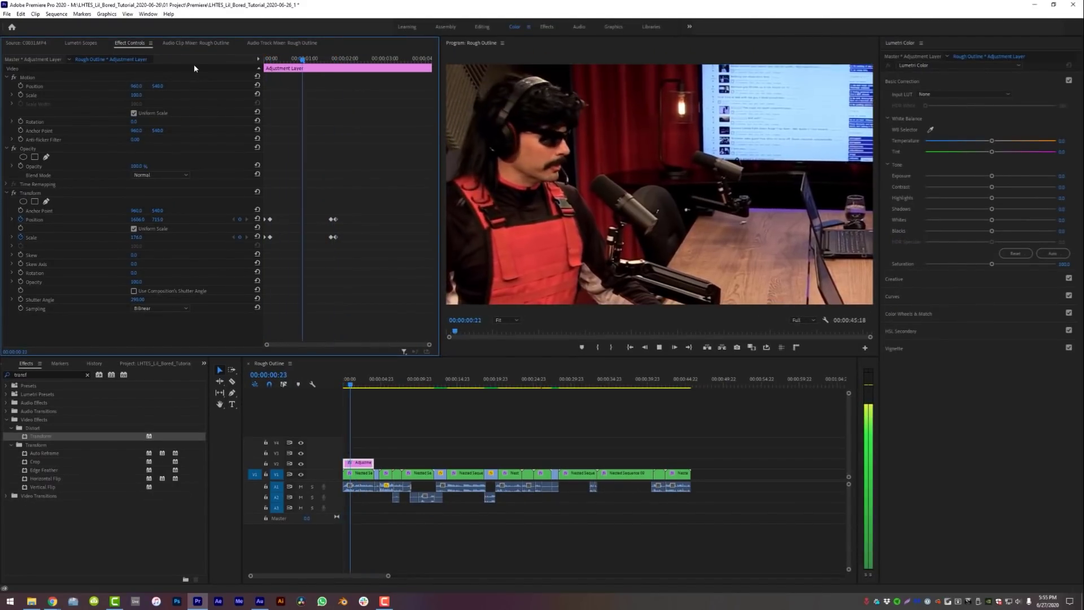
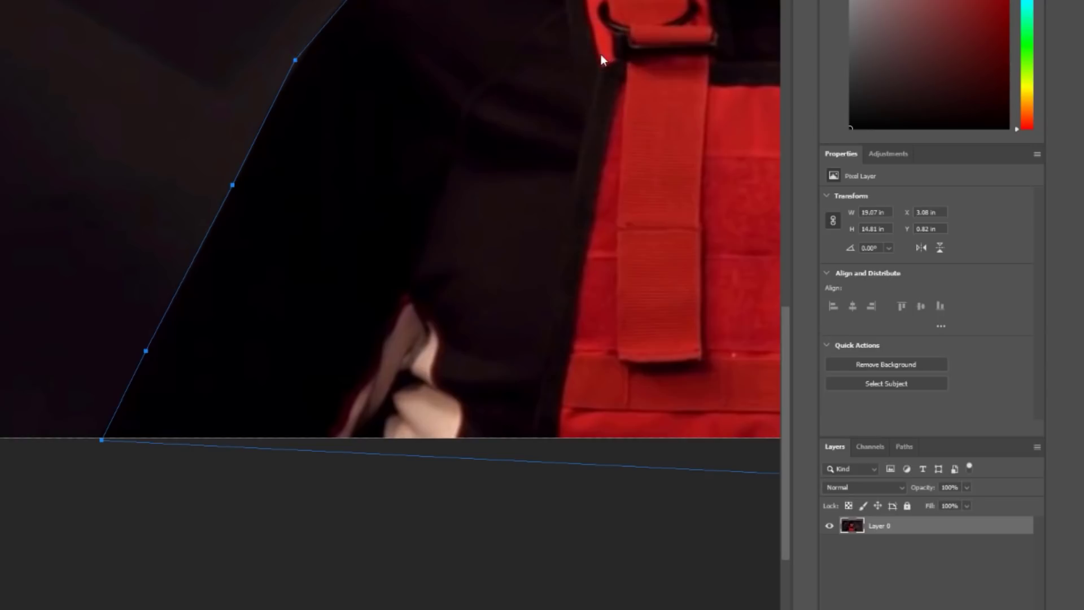
- Load the work path as a selection and copy the outlined subject from Layer 0 onto a new layer
{"action": "left_click", "coordinate": [904, 446]}
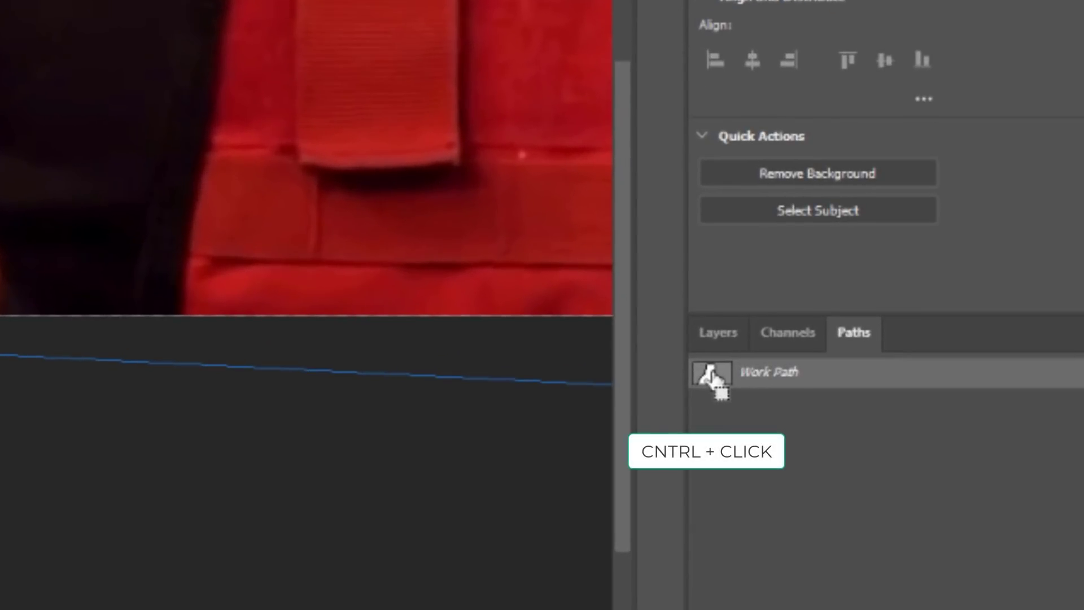
{"action": "left_click", "coordinate": [712, 376], "text": "ctrl"}
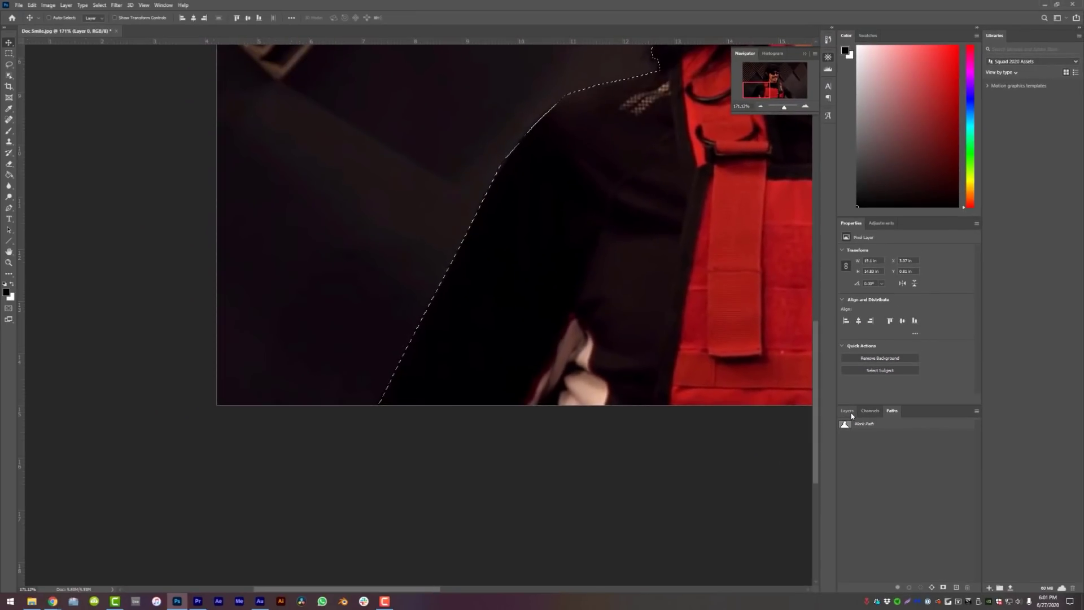
{"action": "left_click", "coordinate": [853, 416]}
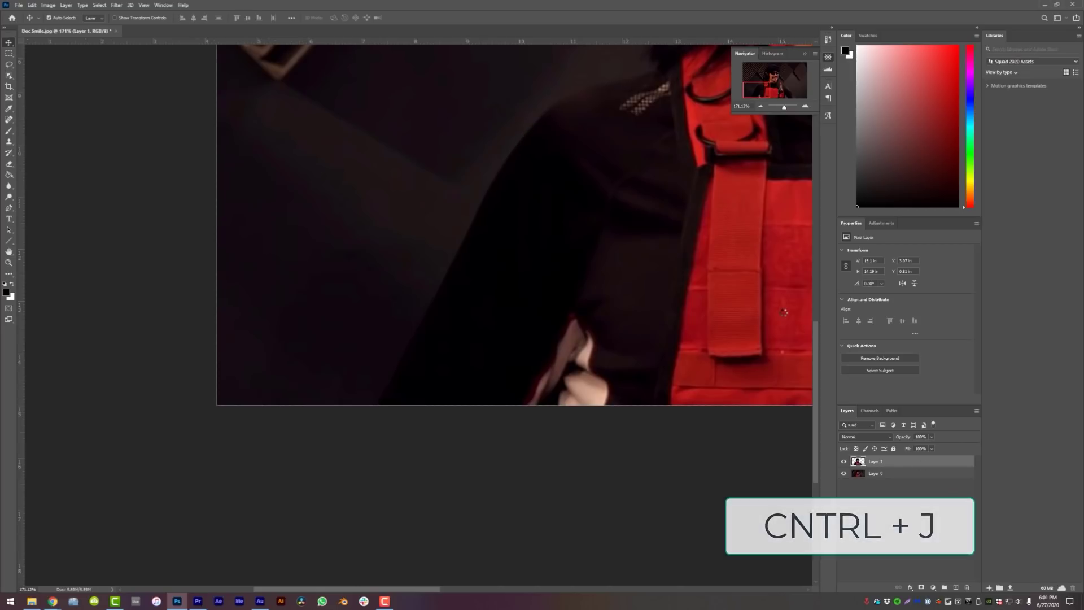
- Try moving the copied subject away from the original image, and undo the move
{"action": "scroll", "coordinate": [403, 339], "scroll_direction": "down", "scroll_amount": 6}
{"action": "left_click_drag", "start_coordinate": [400, 340], "coordinate": [436, 328]}
{"action": "key", "text": "ctrl+z"}
- Load the Layer 1 cutout as a selection, hide that layer and select Layer 0, undoing a trial move of the selected area
{"action": "left_click", "coordinate": [858, 462], "text": "ctrl"}
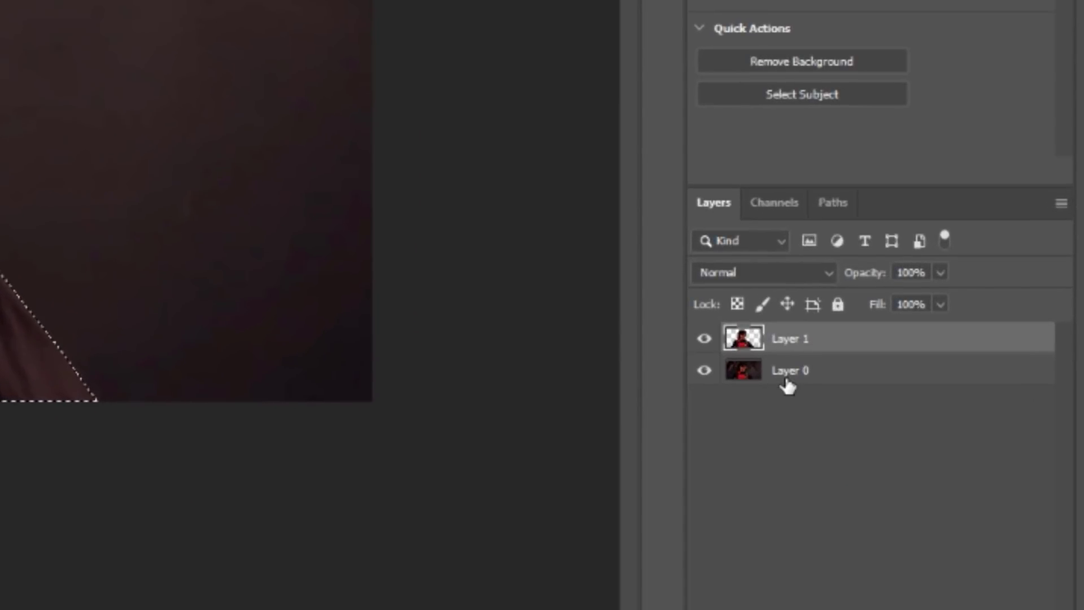
{"action": "left_click", "coordinate": [788, 384]}
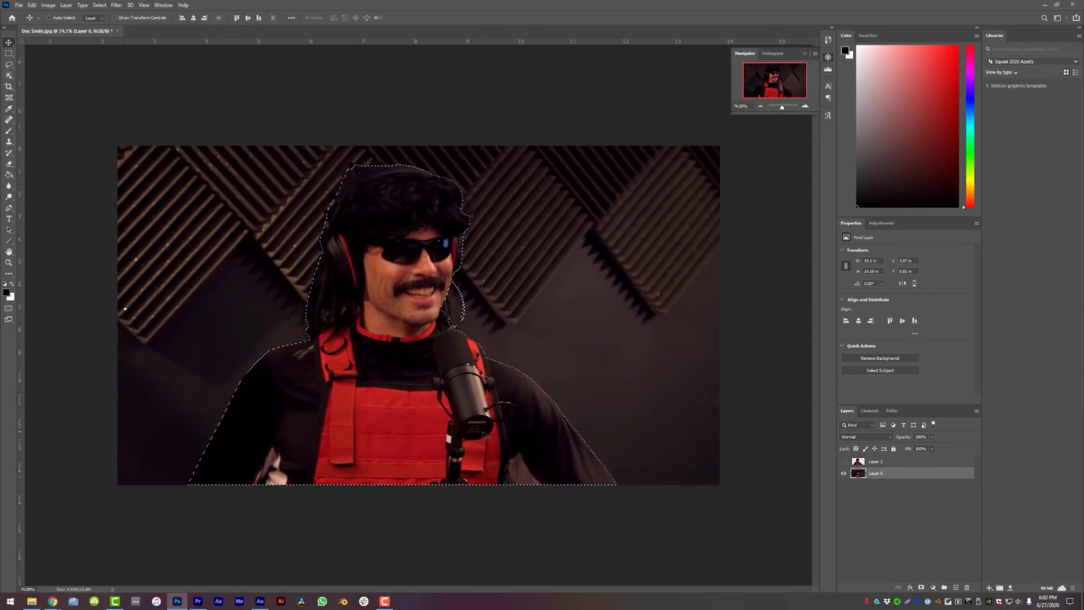
{"action": "left_click_drag", "start_coordinate": [443, 264], "coordinate": [419, 277]}
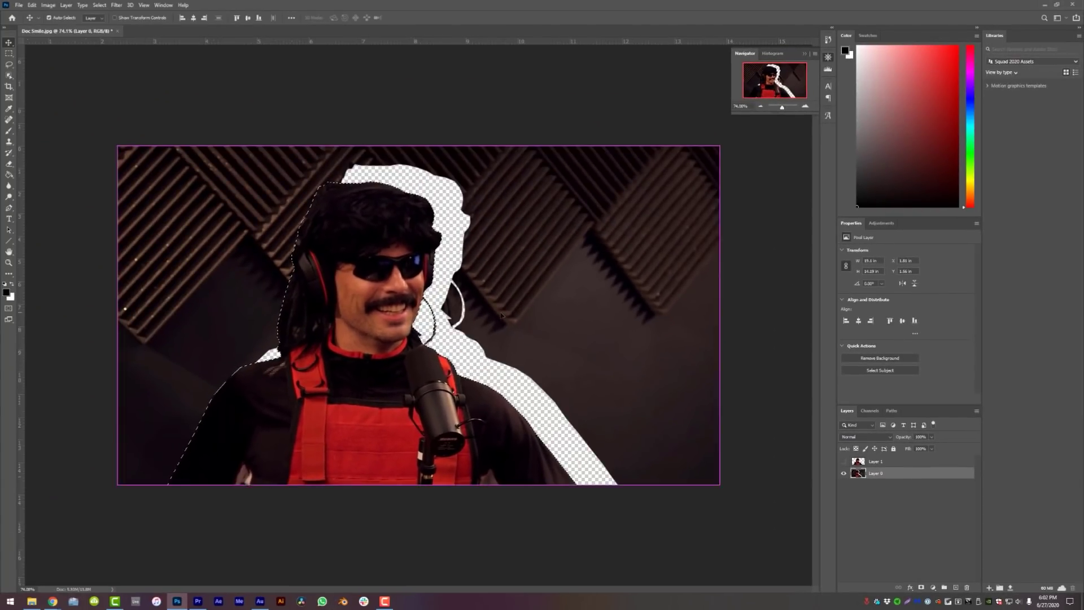
{"action": "key", "text": "ctrl+z"}
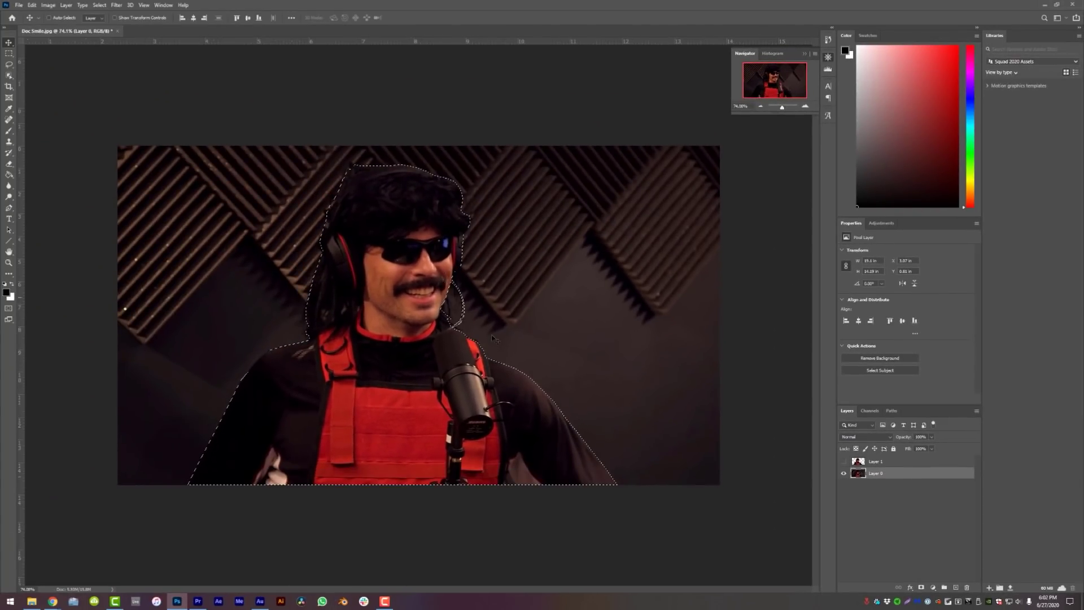
- Refine the selection edge with a 2.0 px feather and the edge shifted by +100%
{"action": "key", "text": "ctrl+alt+r"}
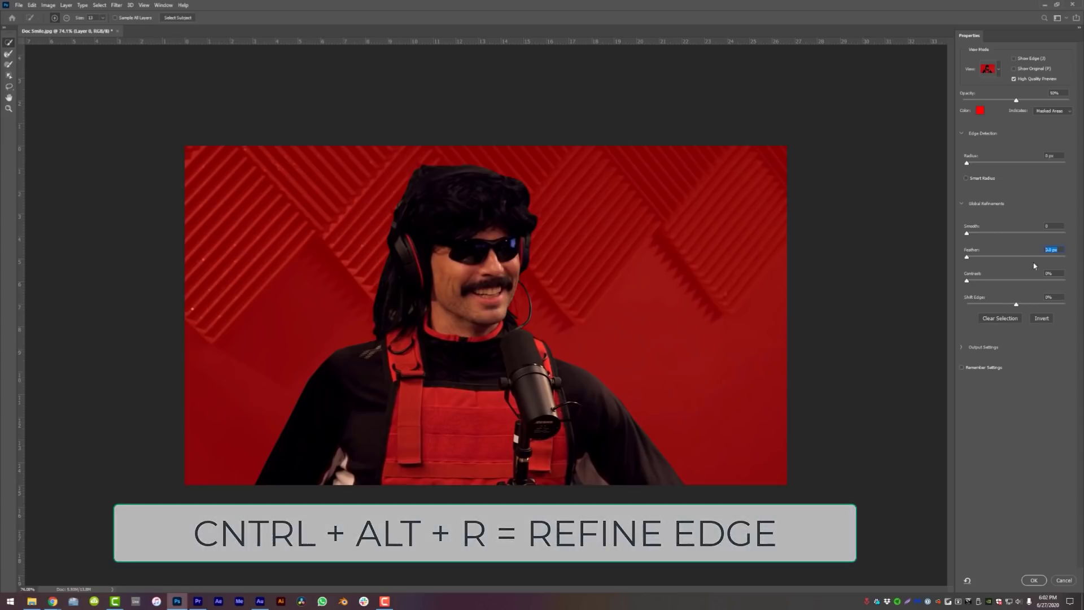
{"action": "type", "text": "2"}
{"action": "key", "text": "Return"}
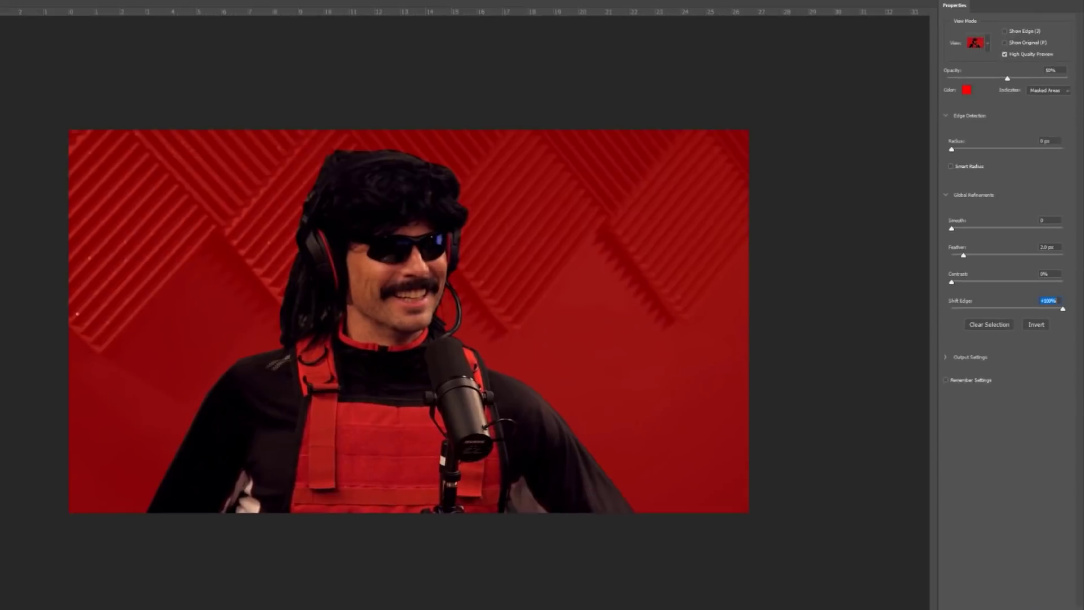
{"action": "left_click", "coordinate": [1038, 582]}
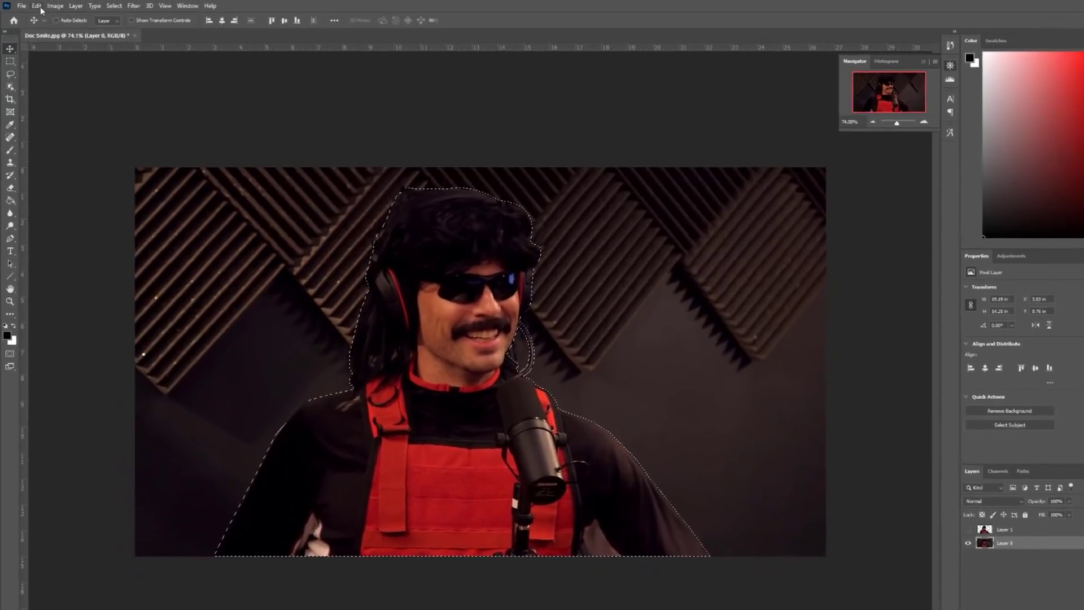
- Fill the selected subject area on Layer 0 using Content-Aware at 100% opacity, and deselect
{"action": "left_click", "coordinate": [32, 4]}
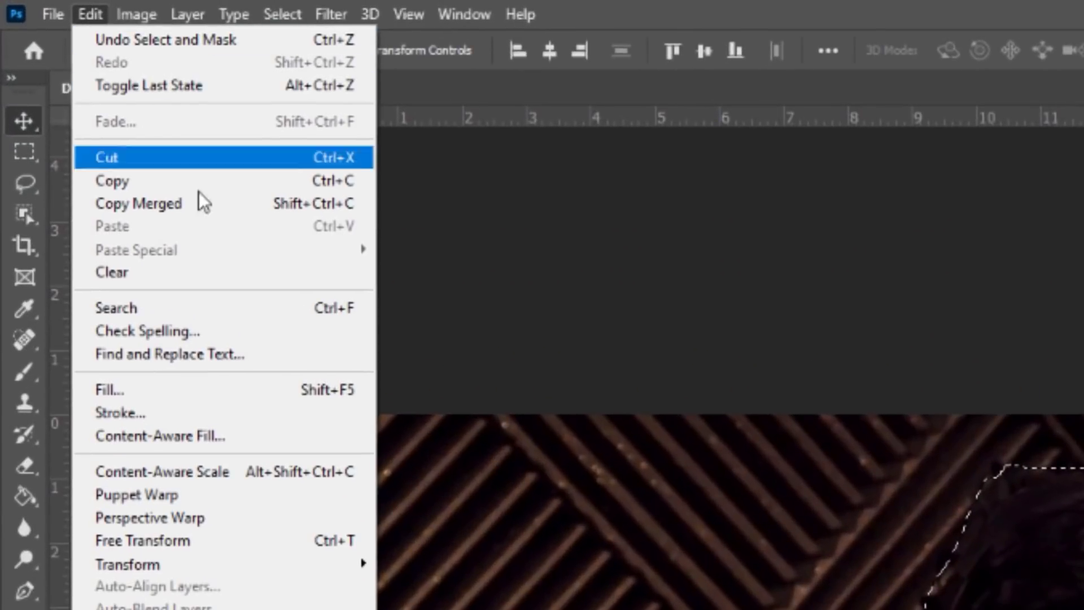
{"action": "left_click", "coordinate": [274, 391]}
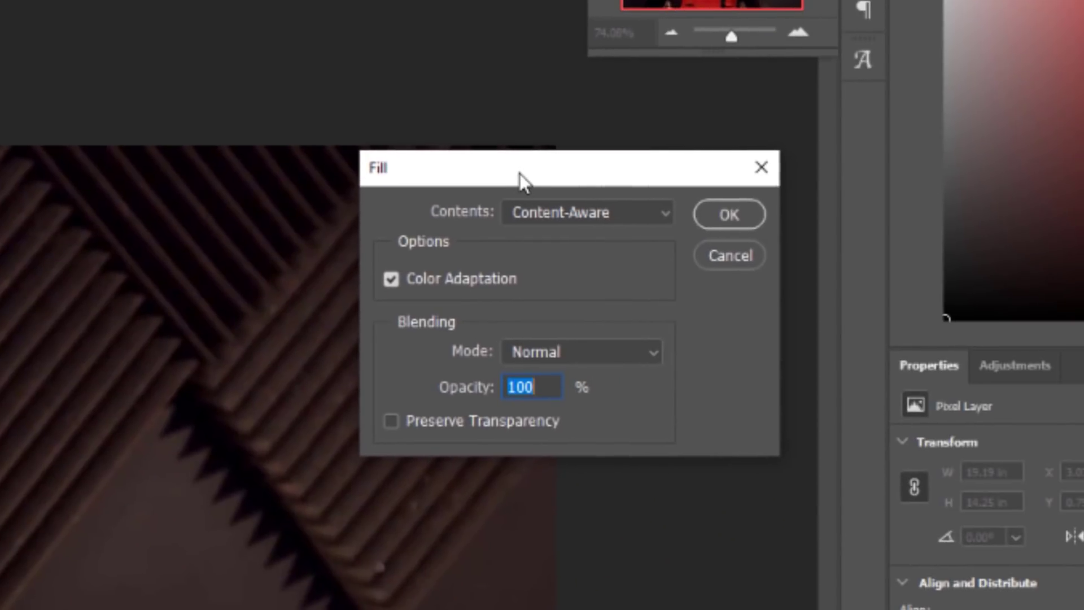
{"action": "left_click", "coordinate": [737, 215]}
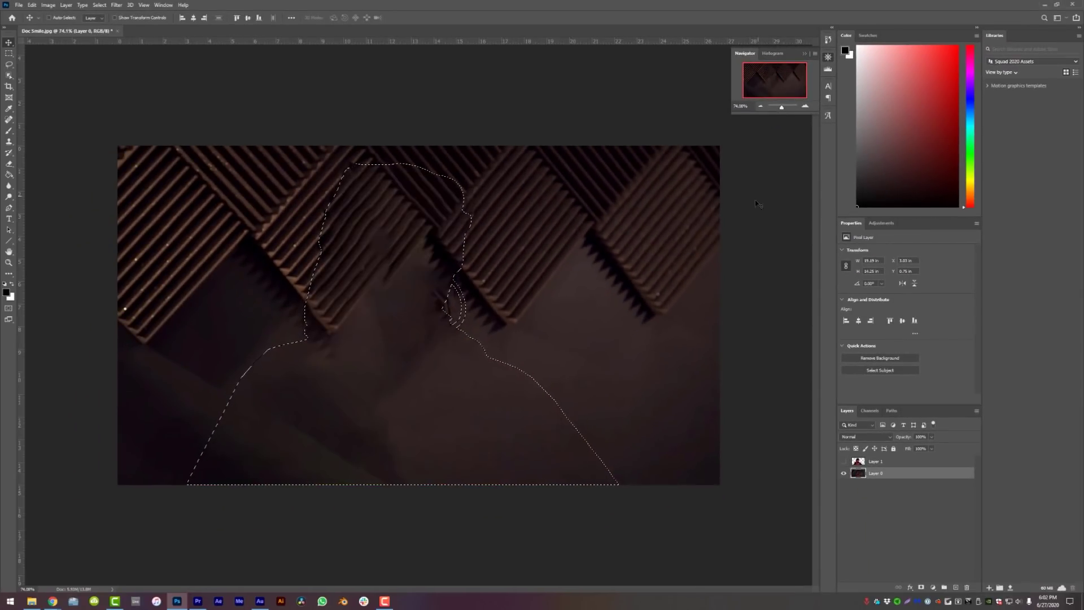
{"action": "key", "text": "ctrl+d"}
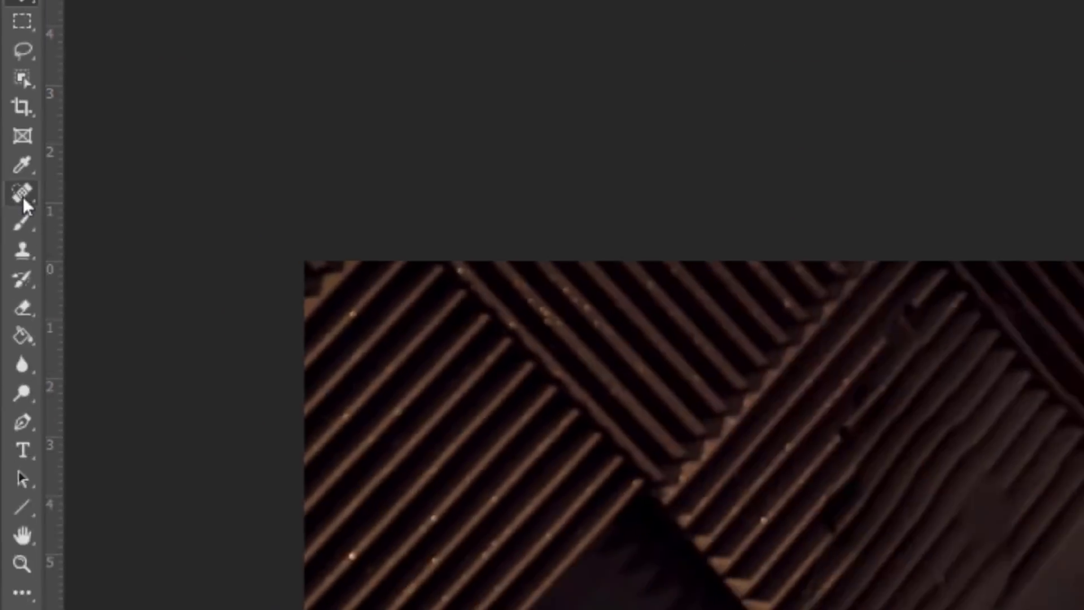
- Pick the Spot Healing Brush for background cleanup, test-move the cutout, and save the cutout layer as the PNG Doc Smile in 04 GFX
{"action": "left_click", "coordinate": [36, 273]}
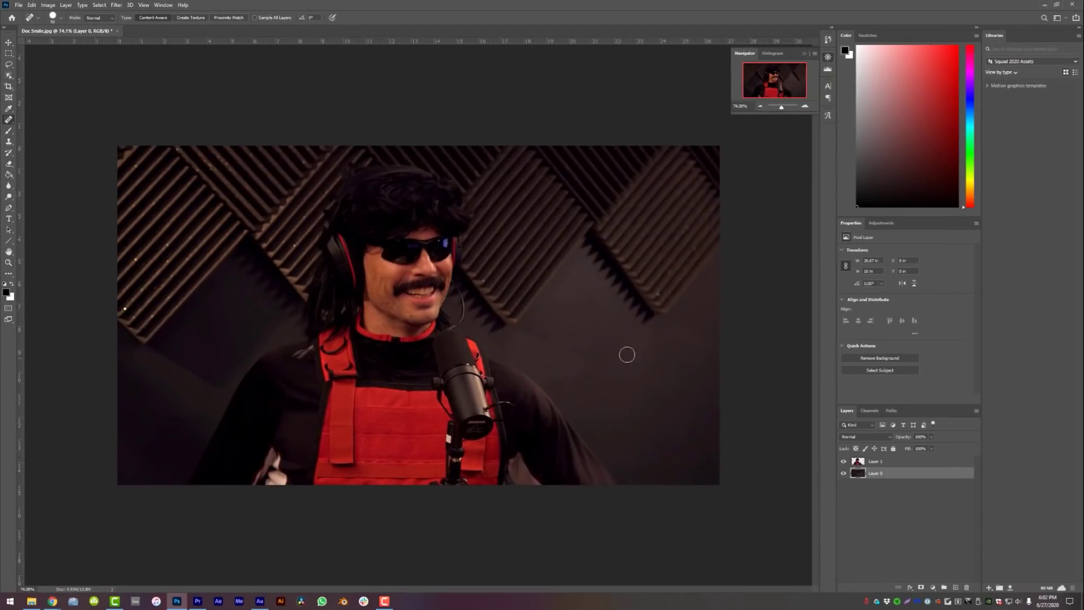
{"action": "key", "text": "v"}
{"action": "left_click_drag", "start_coordinate": [378, 316], "coordinate": [488, 307]}
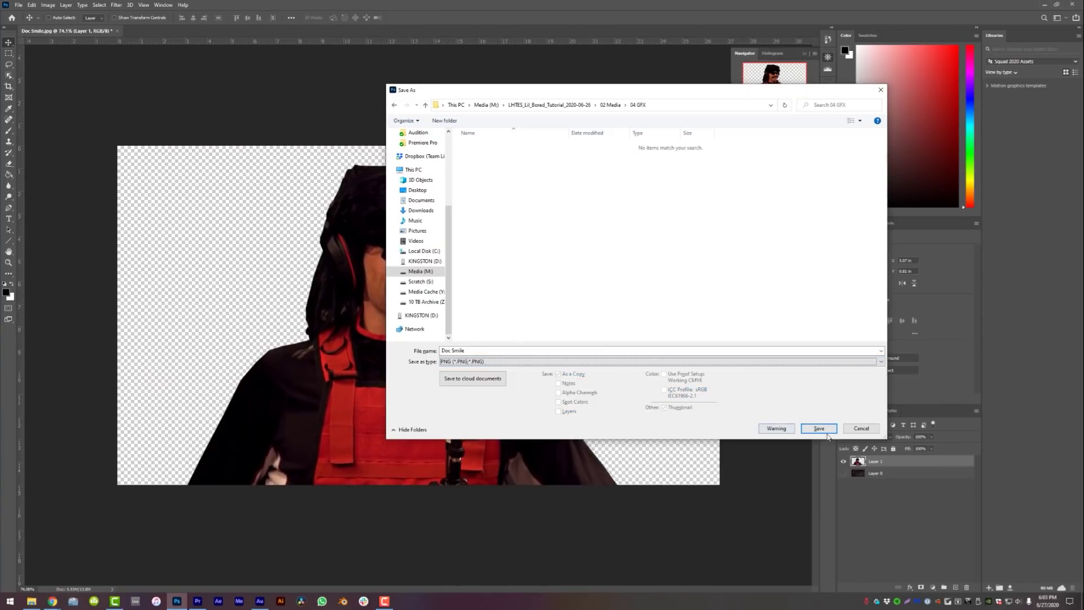
{"action": "left_click", "coordinate": [826, 431]}
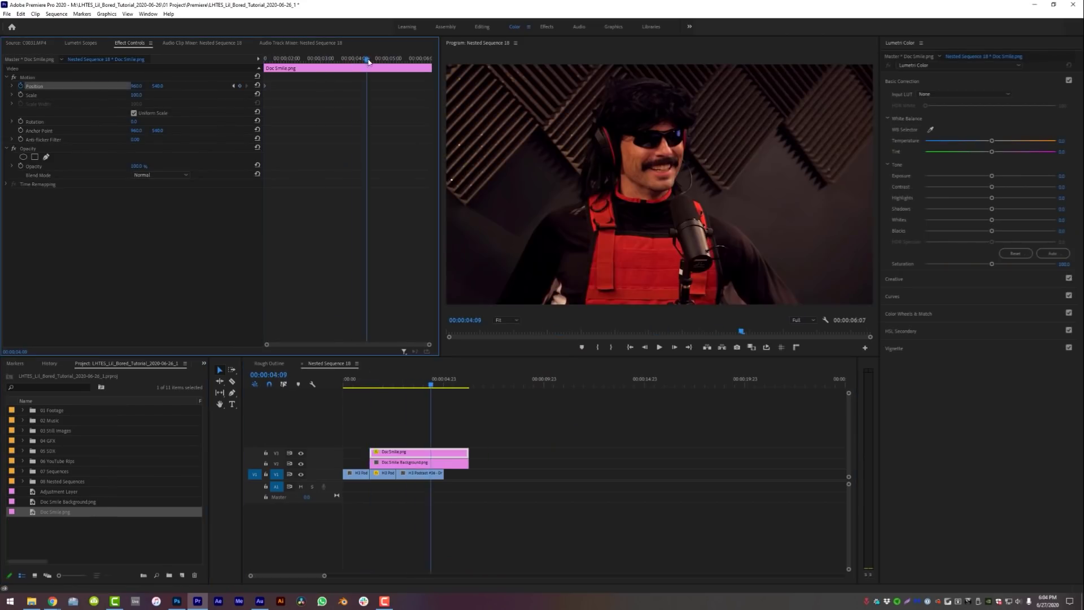
- Switch to Premiere Pro and keyframe the vertical position of Doc Smile.png at 00:00:04:09 to slide the cutout downward
{"action": "left_click_drag", "start_coordinate": [366, 63], "coordinate": [368, 62]}
{"action": "left_click_drag", "start_coordinate": [157, 86], "coordinate": [304, 86]}
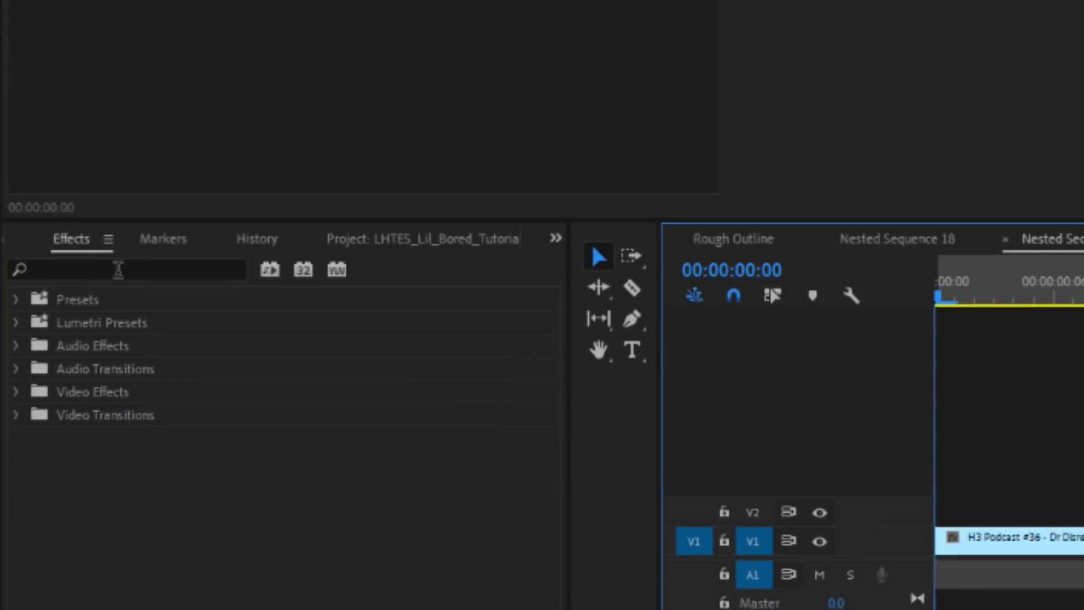
- Find the Morph Cut transition in the effects, and play back the cut in Nested Sequence 08
{"action": "left_click", "coordinate": [65, 346]}
{"action": "type", "text": "morph"}
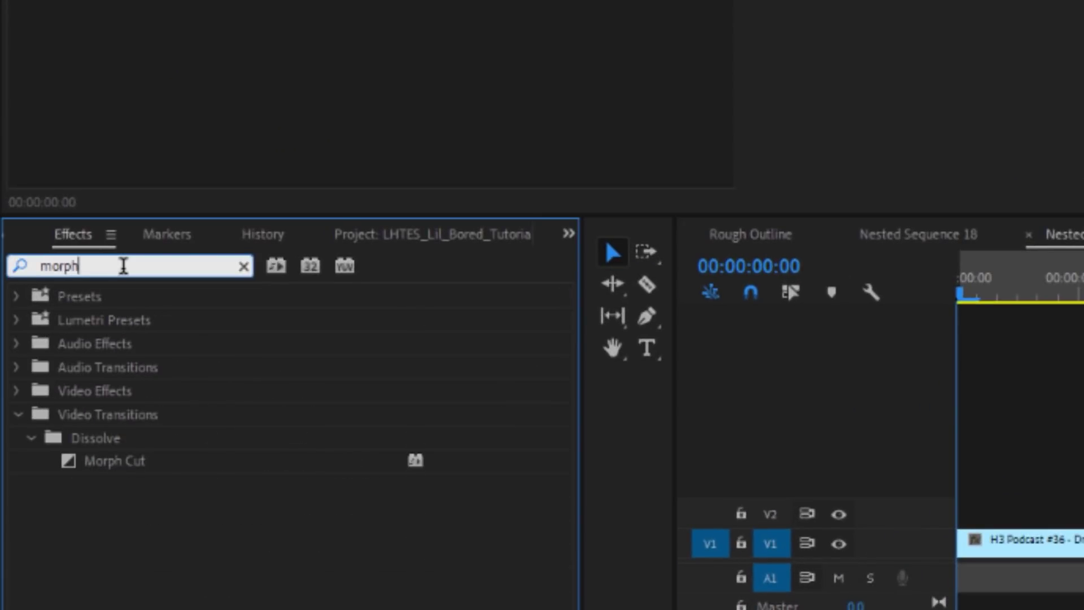
{"action": "left_click", "coordinate": [154, 463]}
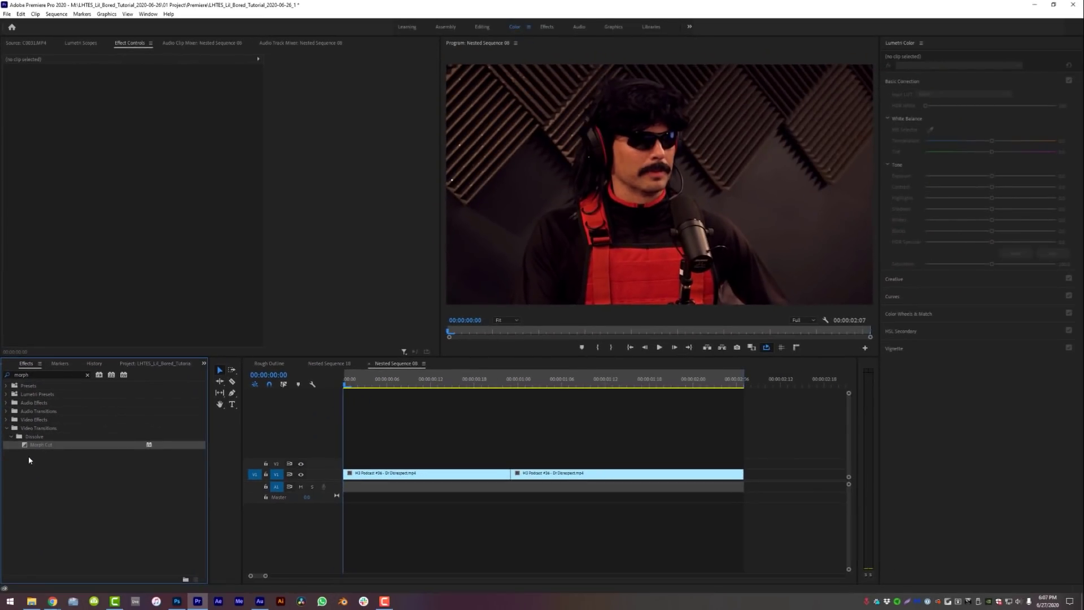
{"action": "left_click", "coordinate": [306, 385]}
{"action": "key", "text": "space"}
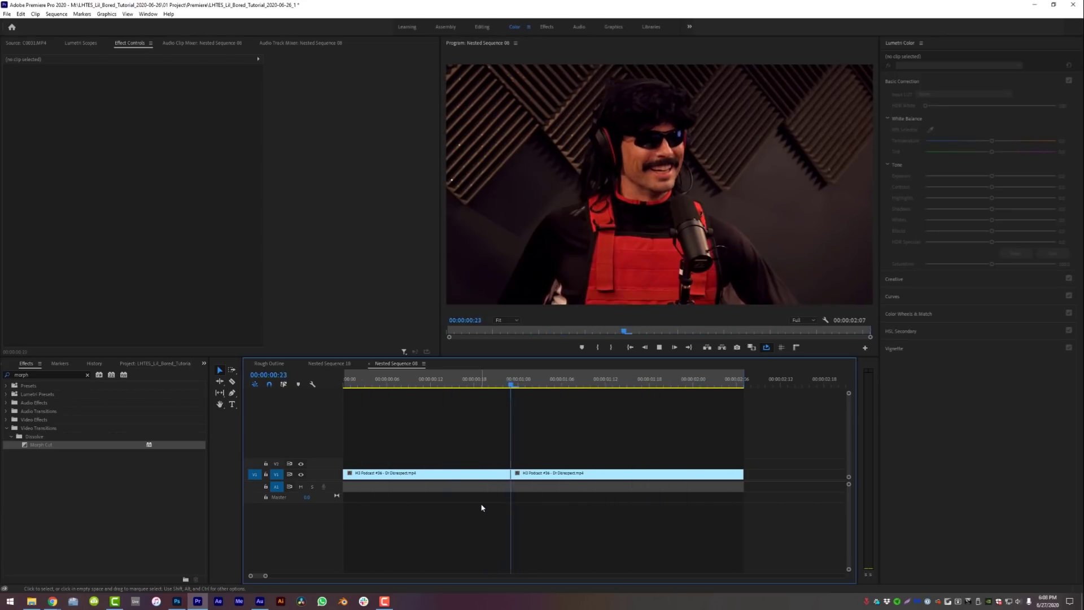
- Apply Morph Cut to the edit between the two podcast clips, shorten it to 4 frames, and play back the transition
{"action": "left_click", "coordinate": [163, 430]}
{"action": "left_click_drag", "start_coordinate": [500, 464], "coordinate": [524, 475]}
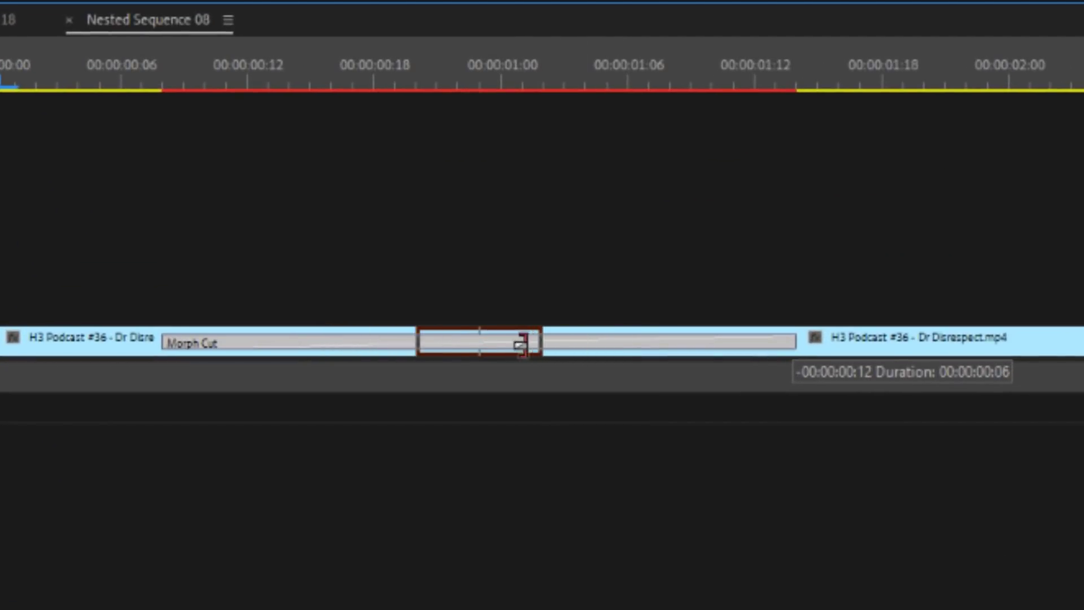
{"action": "mouse_move", "coordinate": [520, 345]}
{"action": "left_mouse_down"}
{"action": "mouse_move", "coordinate": [484, 343]}
{"action": "mouse_move", "coordinate": [513, 343]}
{"action": "left_mouse_up"}
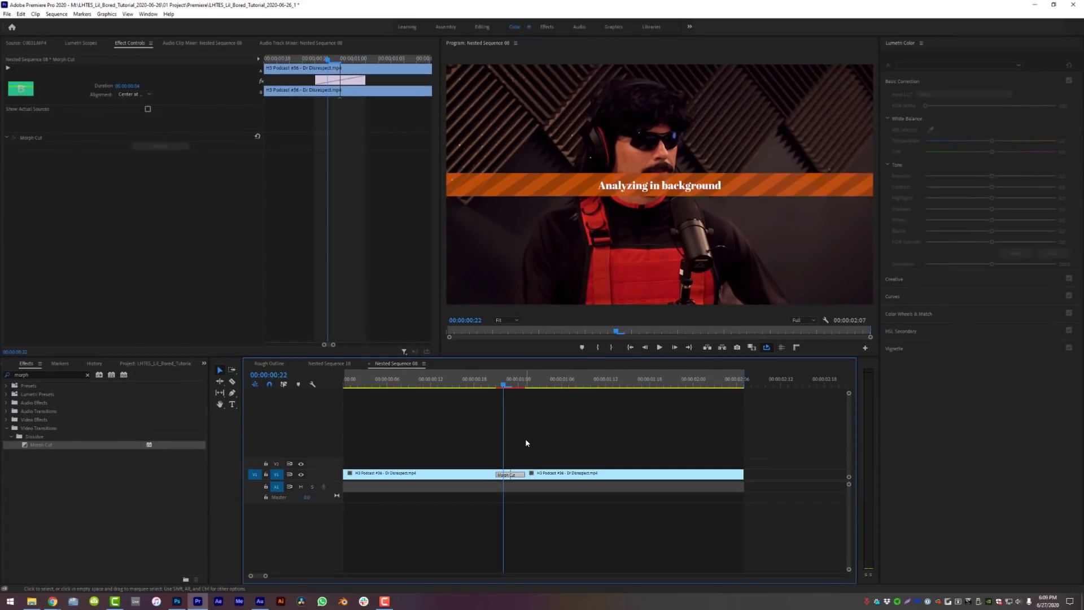
{"action": "left_click", "coordinate": [453, 85]}
{"action": "left_click_drag", "start_coordinate": [501, 386], "coordinate": [435, 382]}
{"action": "key", "text": "space"}
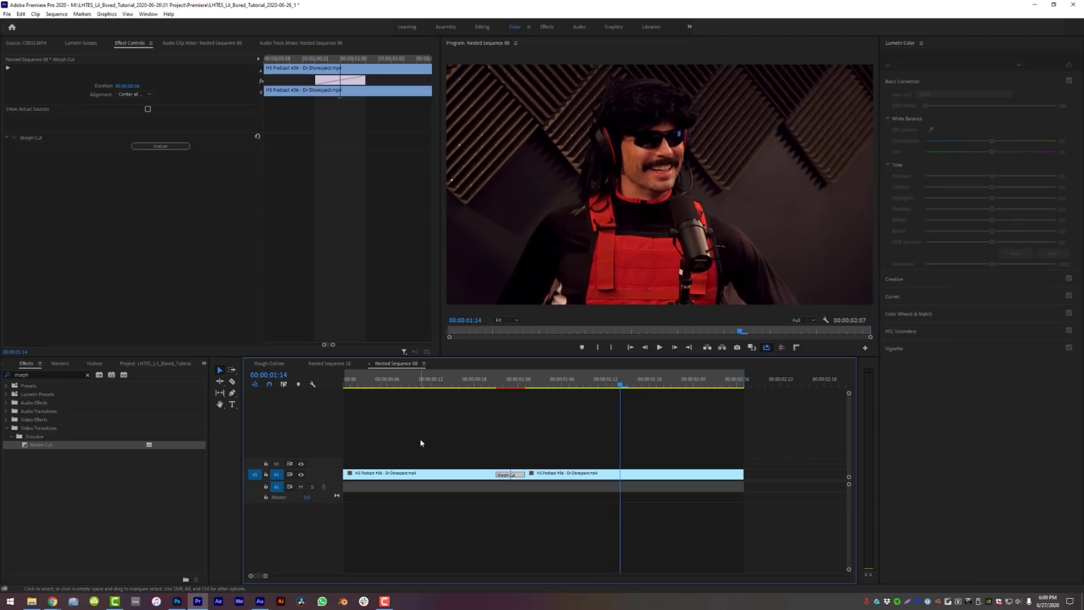
- Open the Rough Outline sequence and lay copies of Room Tone.wav end to end on Audio 3 beneath the edit
{"action": "left_click", "coordinate": [270, 365]}
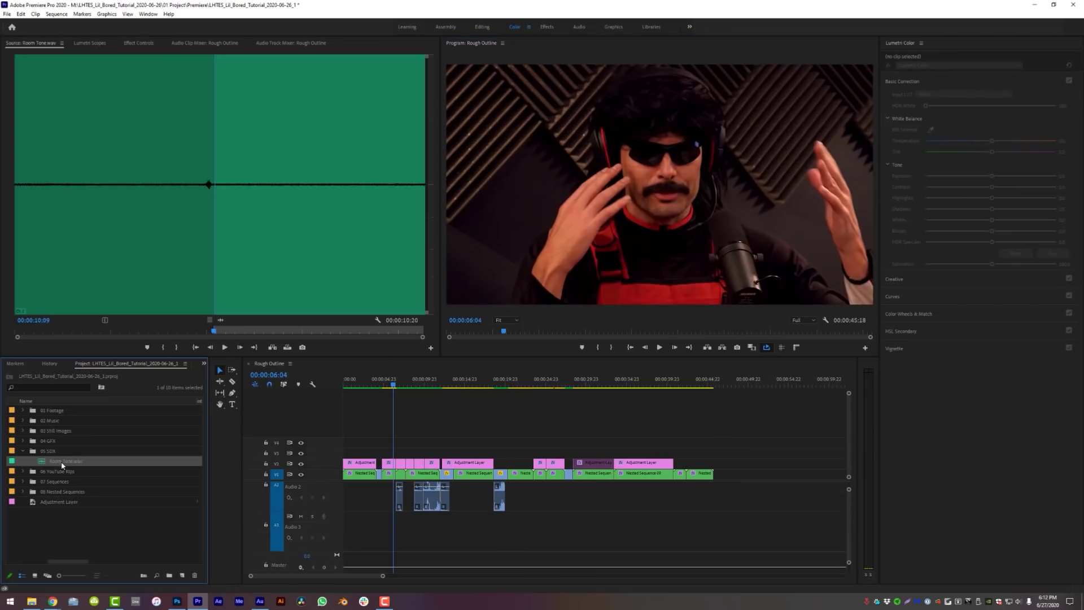
{"action": "left_click_drag", "start_coordinate": [79, 465], "coordinate": [350, 517]}
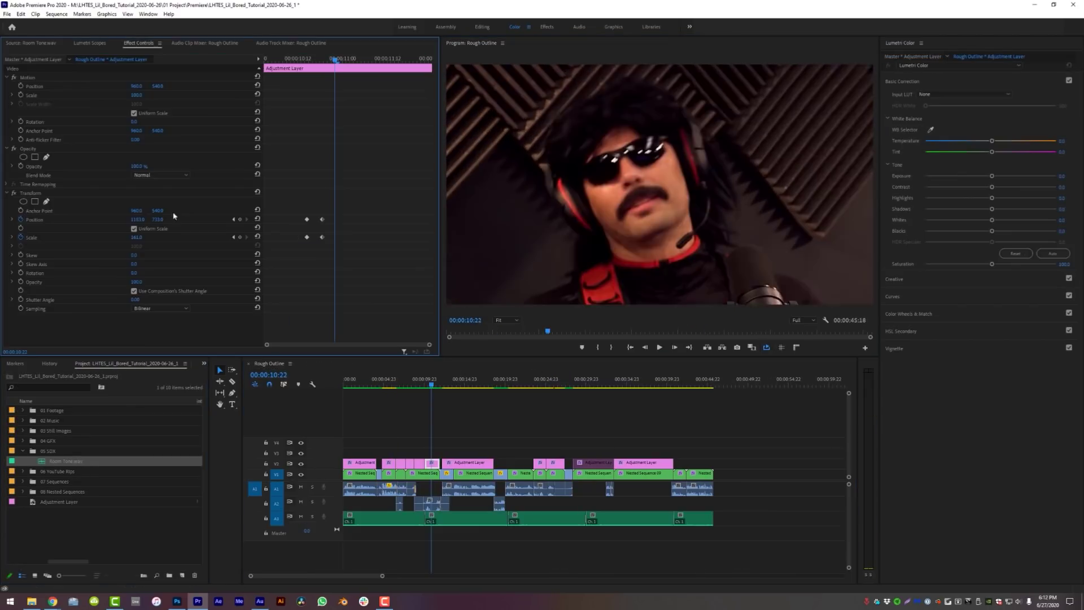
- Keyframe the adjustment layer's Transform position back and forth every few frames to create a shake, and play it back
{"action": "key", "text": "Right"}
{"action": "key", "text": "Right"}
{"action": "key", "text": "Right"}
{"action": "left_click_drag", "start_coordinate": [137, 219], "coordinate": [98, 220]}
{"action": "key", "text": "Right"}
{"action": "key", "text": "Right"}
{"action": "key", "text": "Right"}
{"action": "key", "text": "Right"}
{"action": "key", "text": "Right"}
{"action": "key", "text": "Right"}
{"action": "key", "text": "Right"}
{"action": "key", "text": "Right"}
{"action": "key", "text": "Right"}
{"action": "key", "text": "Right"}
{"action": "key", "text": "Right"}
{"action": "key", "text": "Right"}
{"action": "key", "text": "Right"}
{"action": "key", "text": "Right"}
{"action": "key", "text": "Right"}
{"action": "key", "text": "Right"}
{"action": "left_click", "coordinate": [307, 60]}
{"action": "key", "text": "space"}
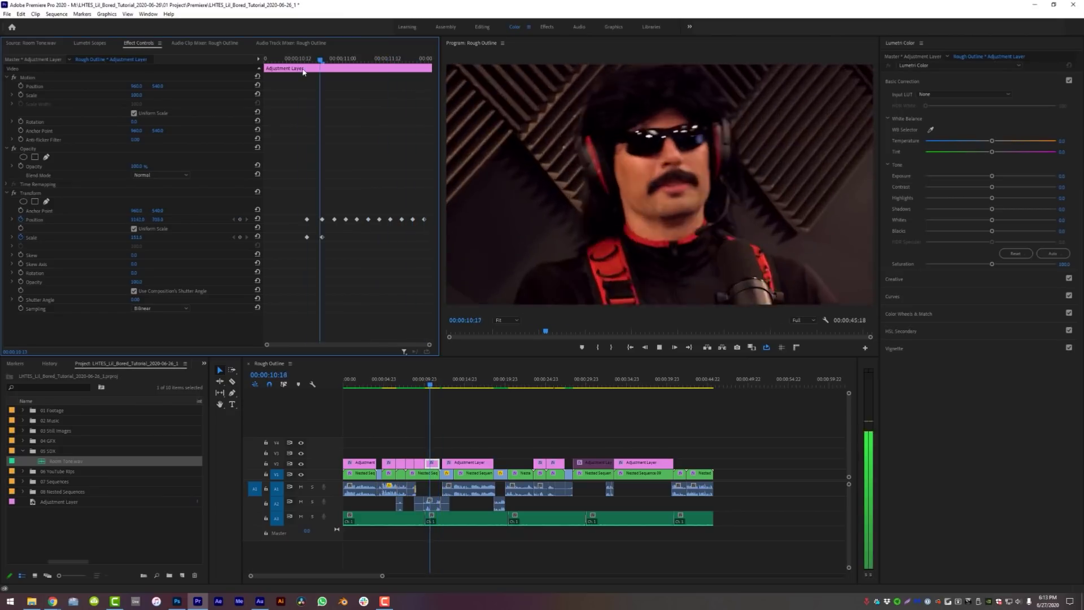
{"action": "key", "text": "space"}
{"action": "left_click", "coordinate": [308, 60]}
{"action": "key", "text": "space"}
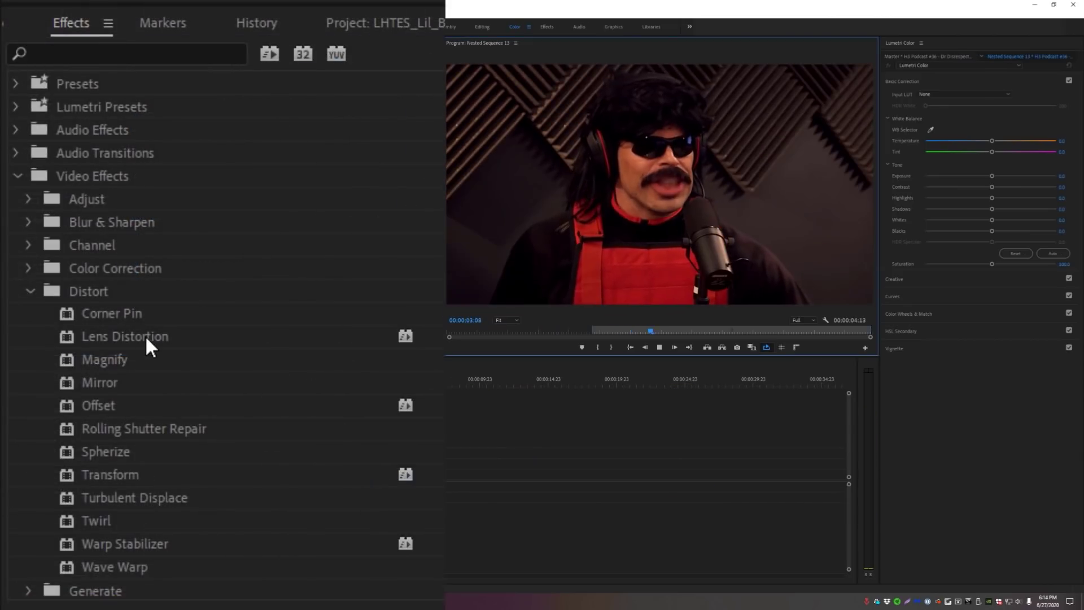
- Look through the Distort video effects, including Magnify, Spherize and Twirl
{"action": "left_click", "coordinate": [147, 359]}
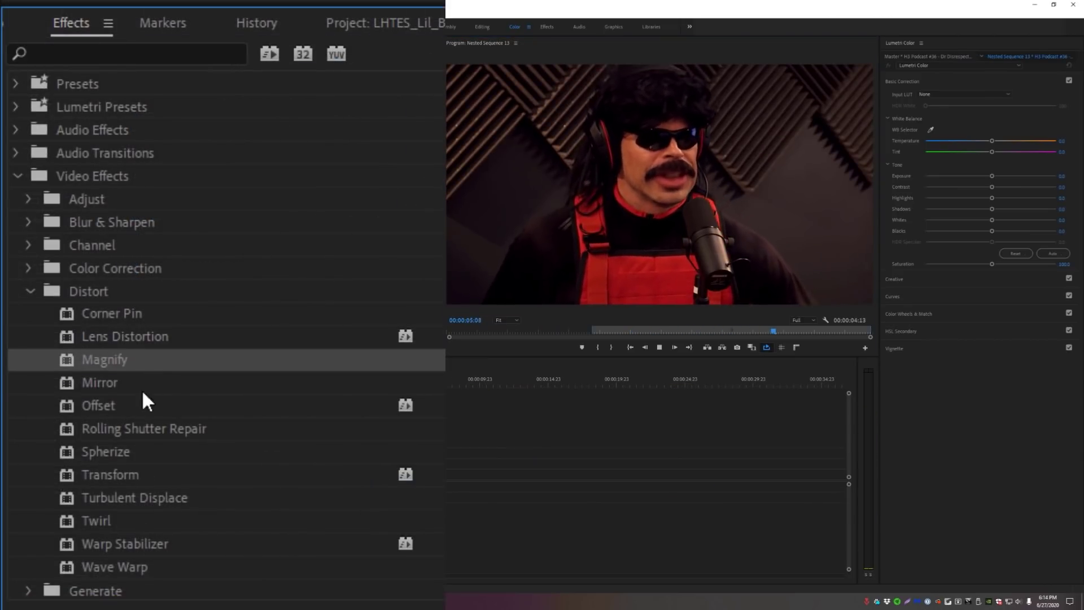
{"action": "left_click", "coordinate": [137, 451]}
{"action": "left_click", "coordinate": [141, 517]}
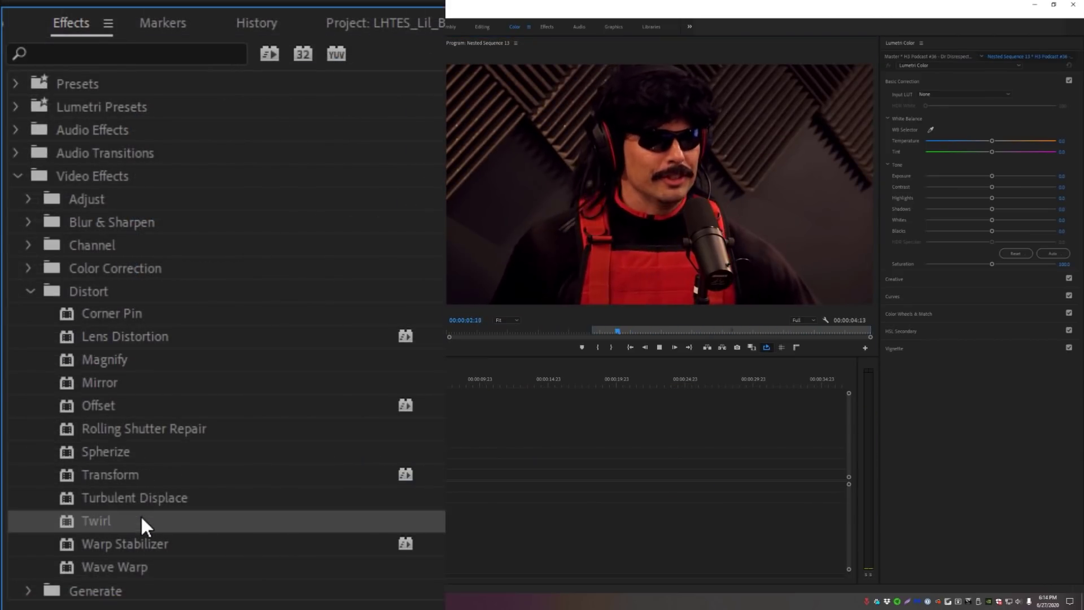